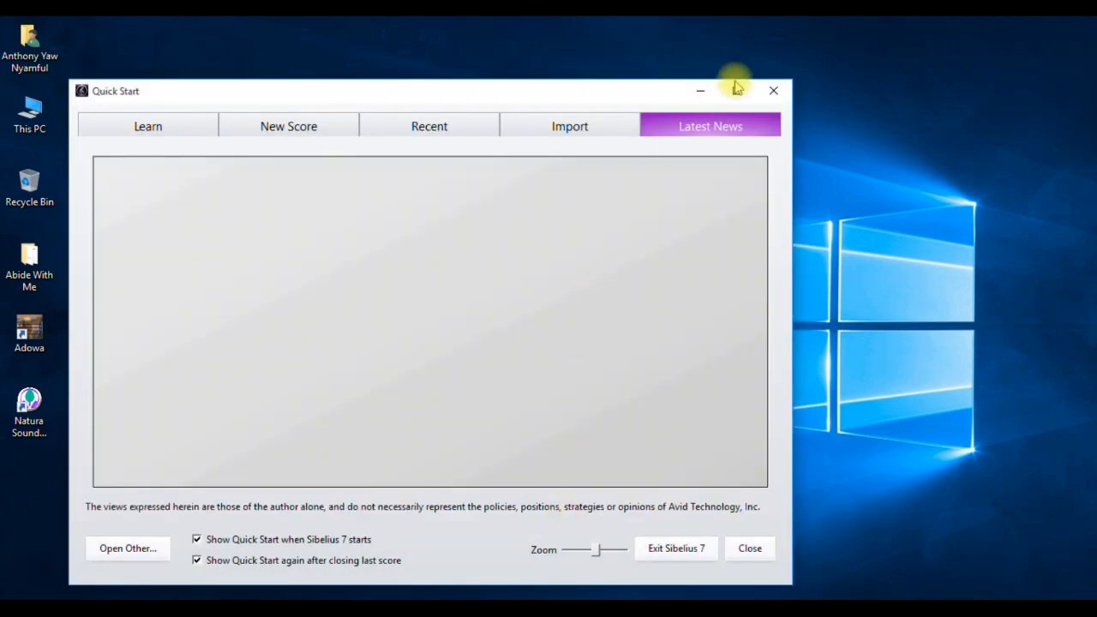
# Step: Maximize the Quick Start window and browse the new score templates down to the Choral and Song category
pyautogui.click(736, 92)
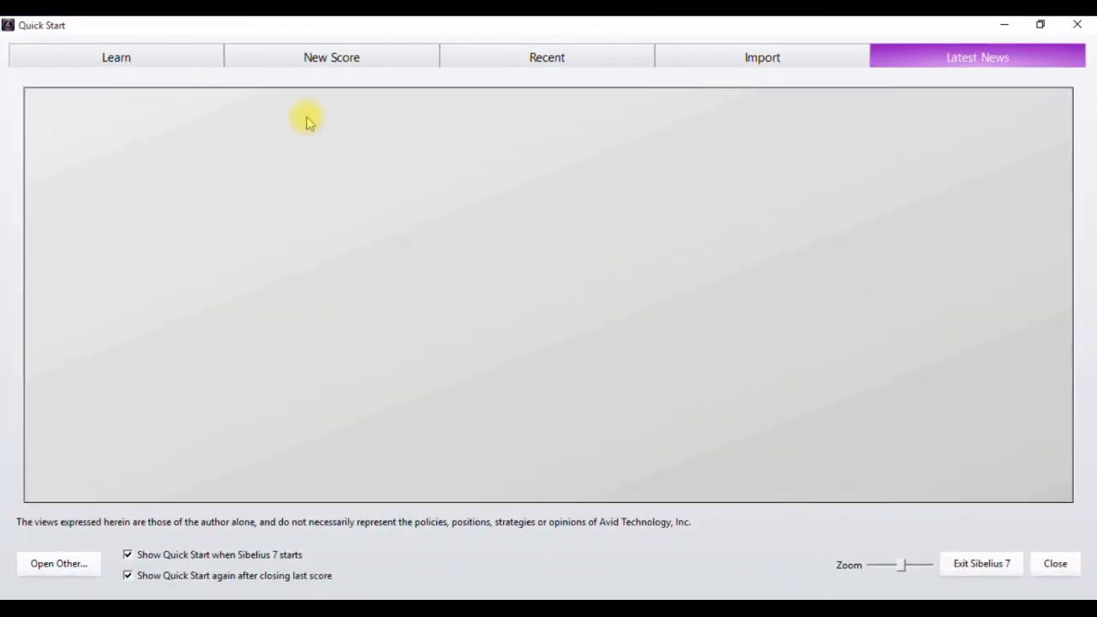
pyautogui.click(314, 68)
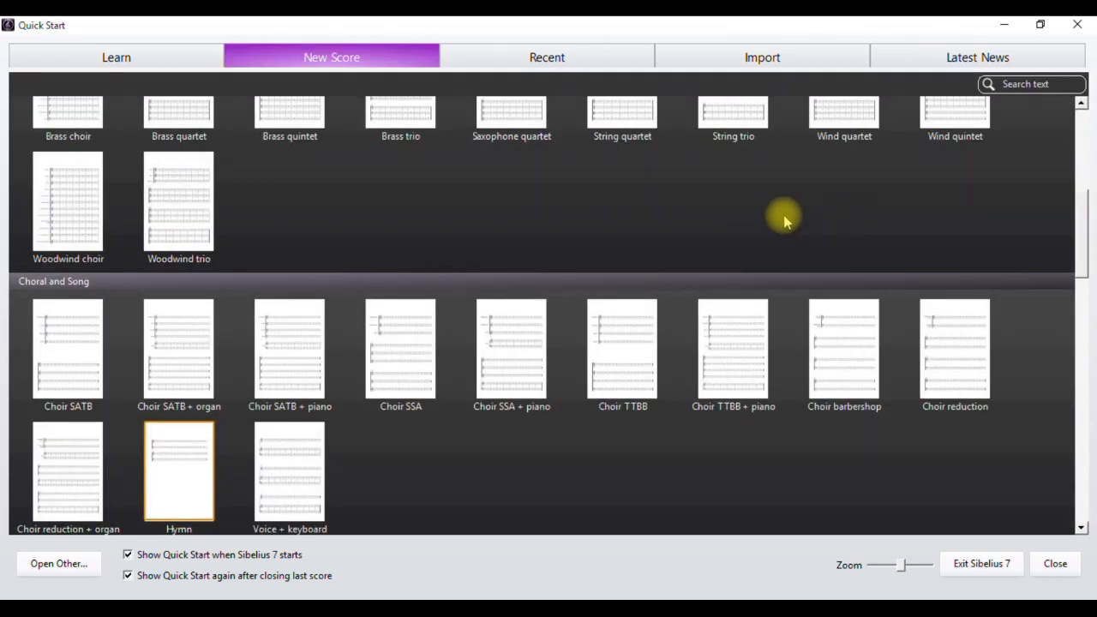
pyautogui.scroll(4, 861, 224)
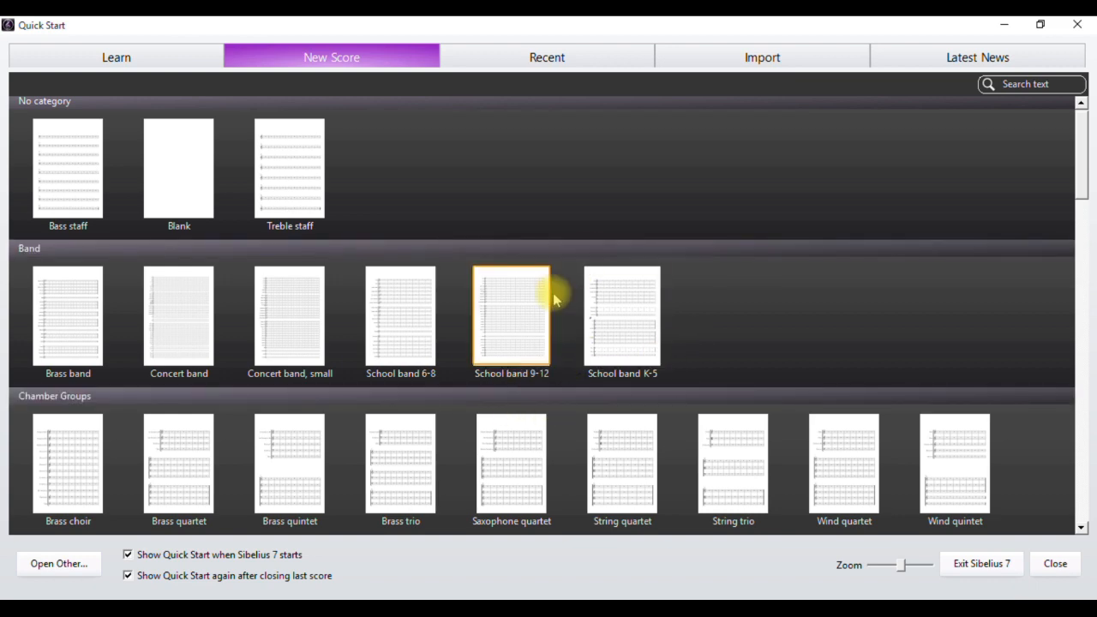
pyautogui.scroll(-5, 552, 300)
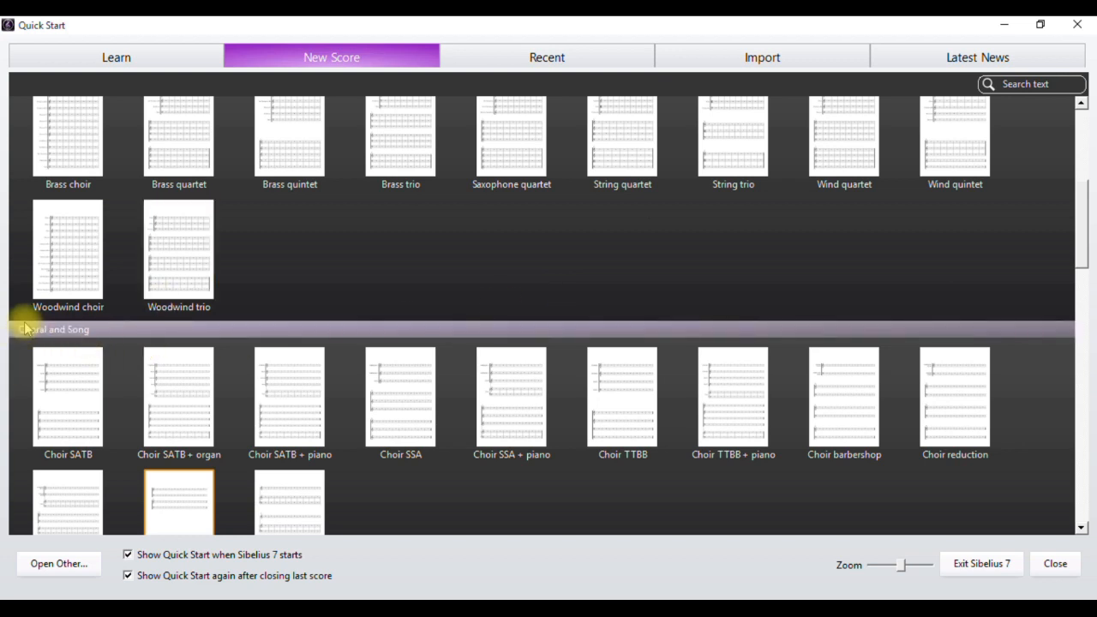
pyautogui.scroll(-1, 265, 353)
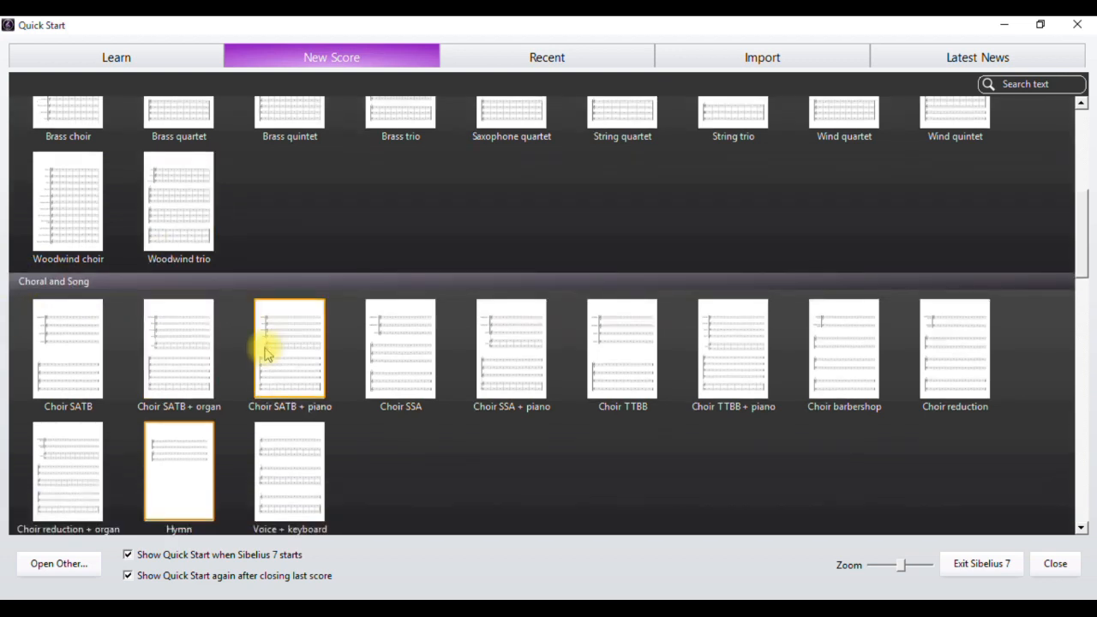
pyautogui.scroll(-1, 261, 360)
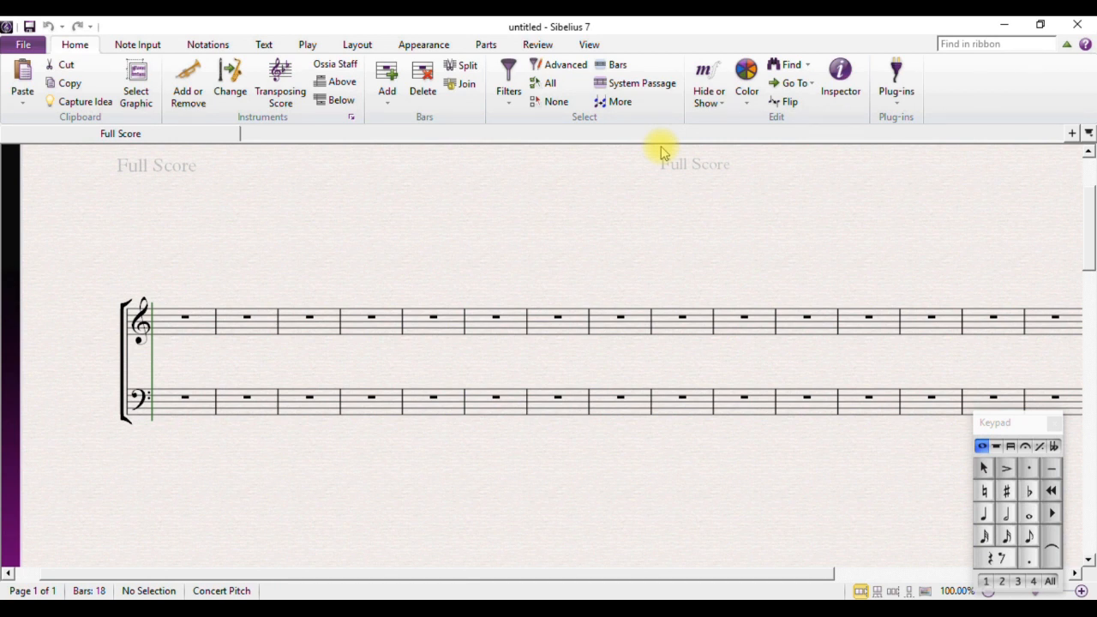
# Step: Examine the commands offered in each ribbon category of the untitled score, from File through View, and move the floating Keypad slightly higher
pyautogui.click(588, 45)
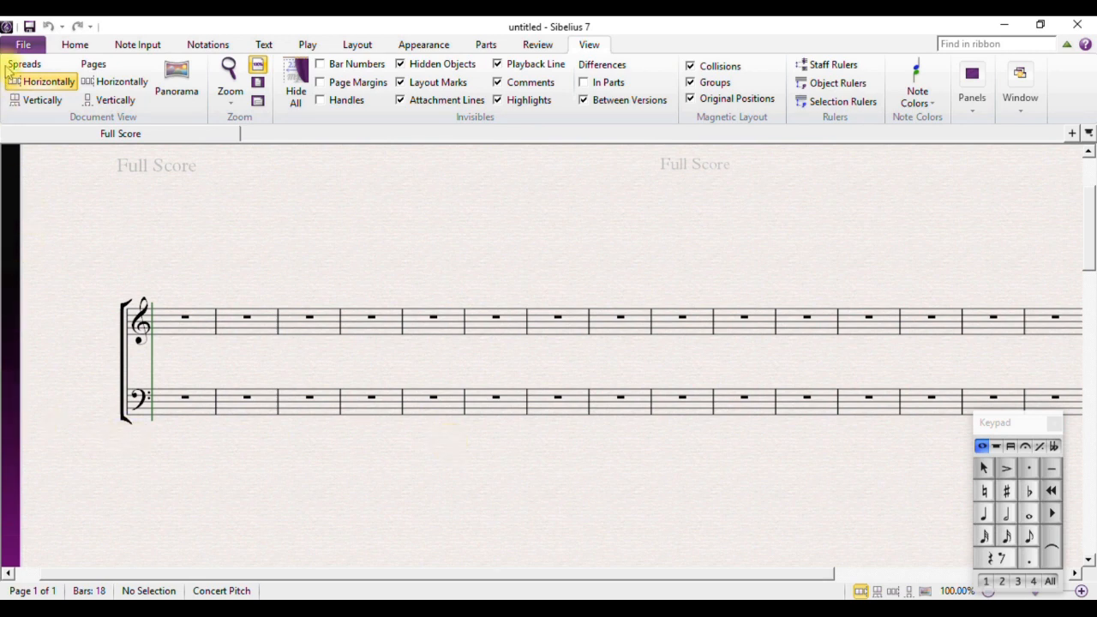
pyautogui.click(23, 47)
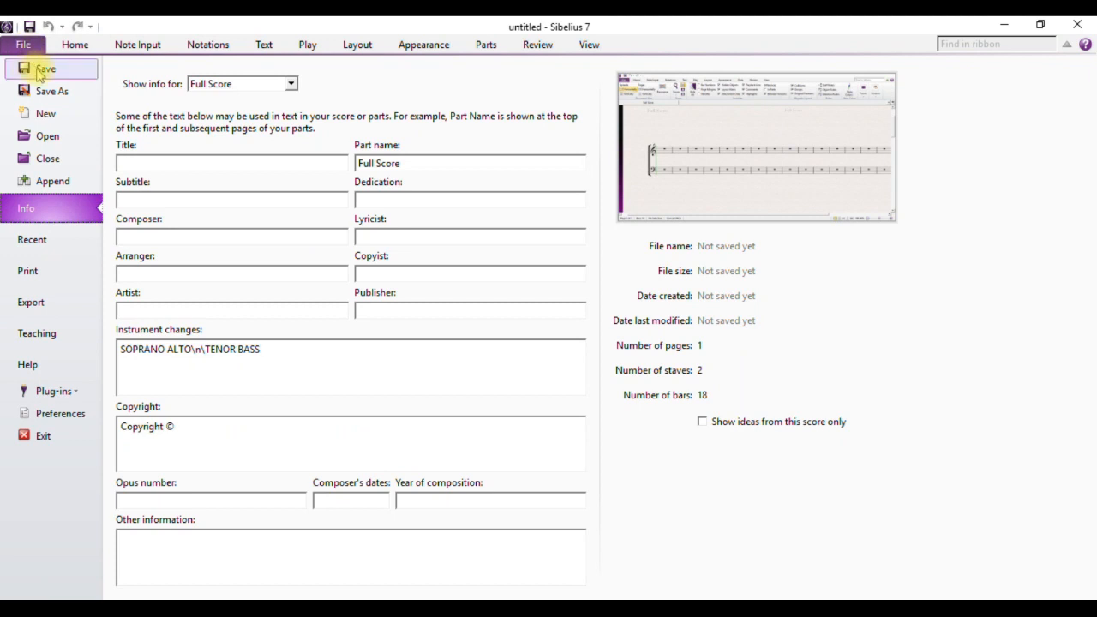
pyautogui.click(75, 46)
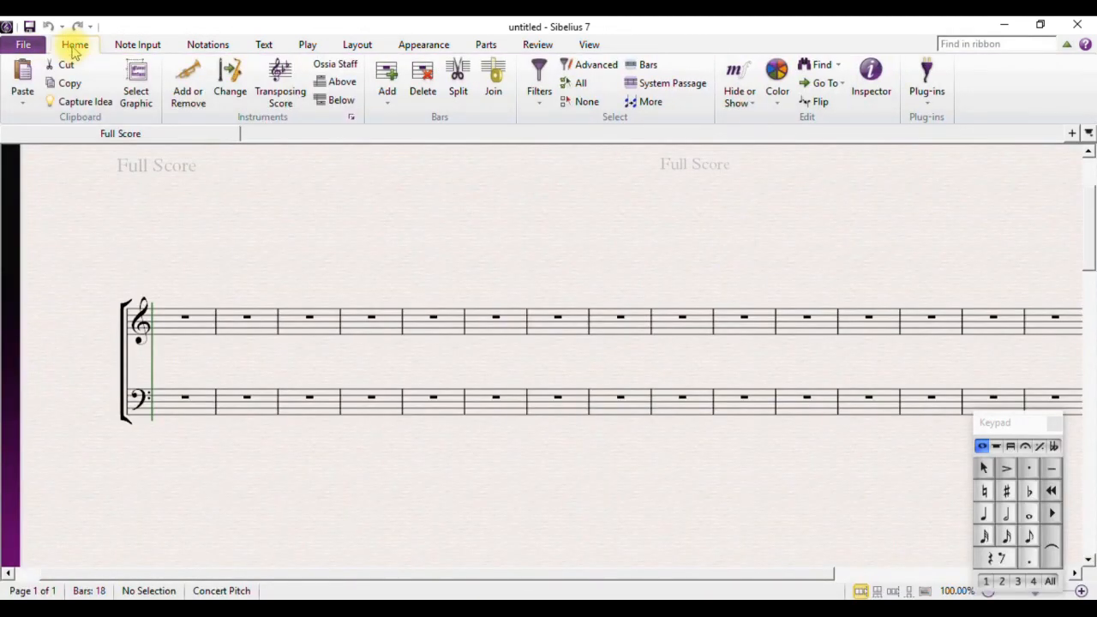
pyautogui.click(142, 49)
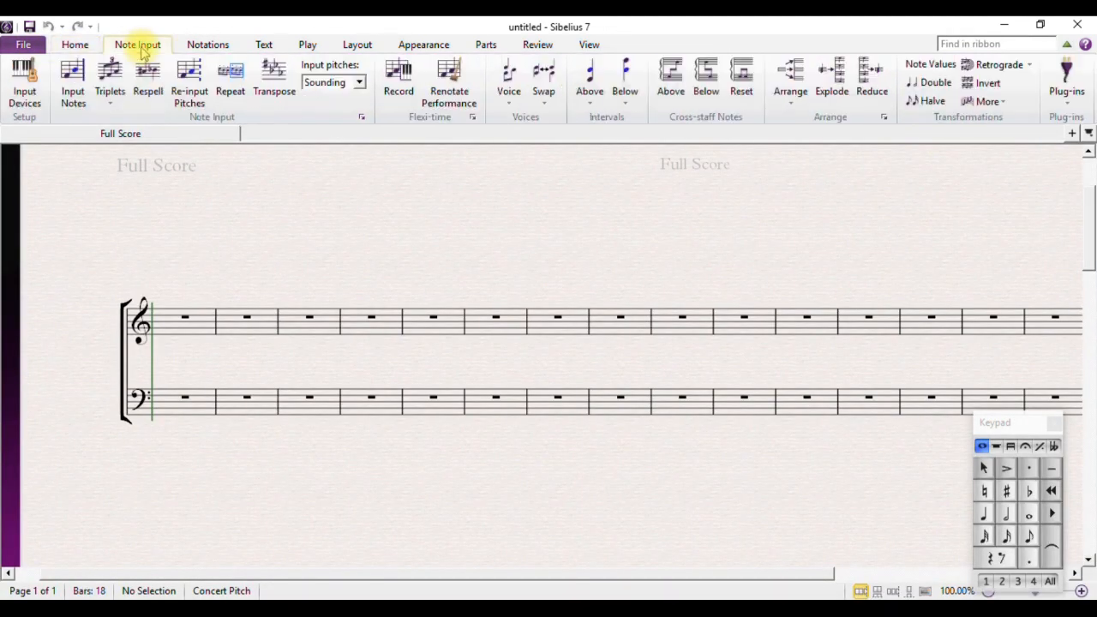
pyautogui.click(214, 47)
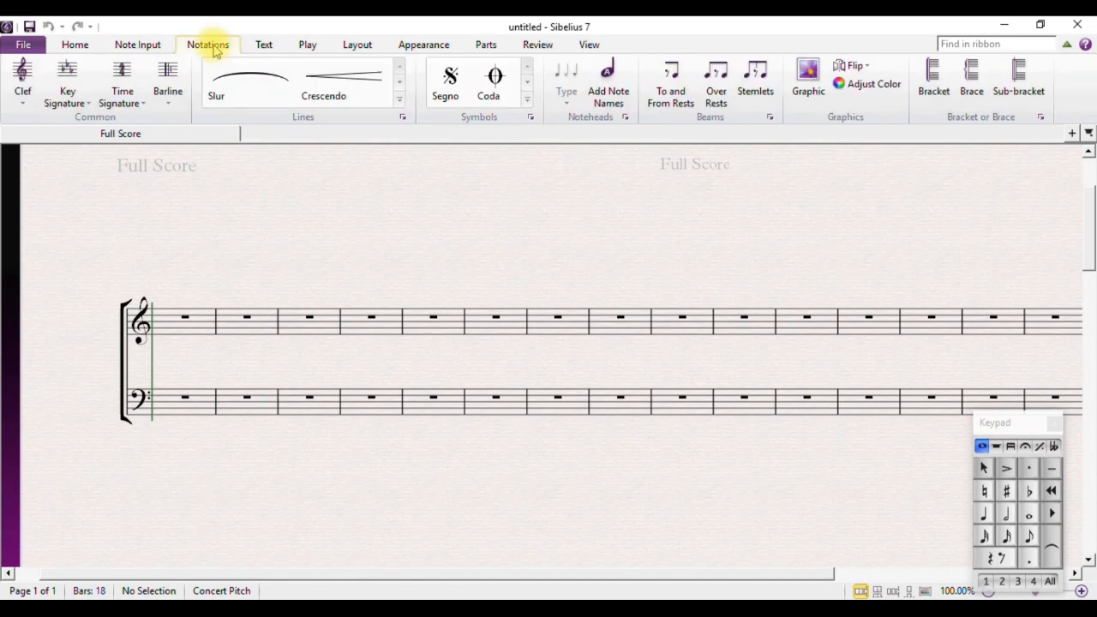
pyautogui.click(263, 50)
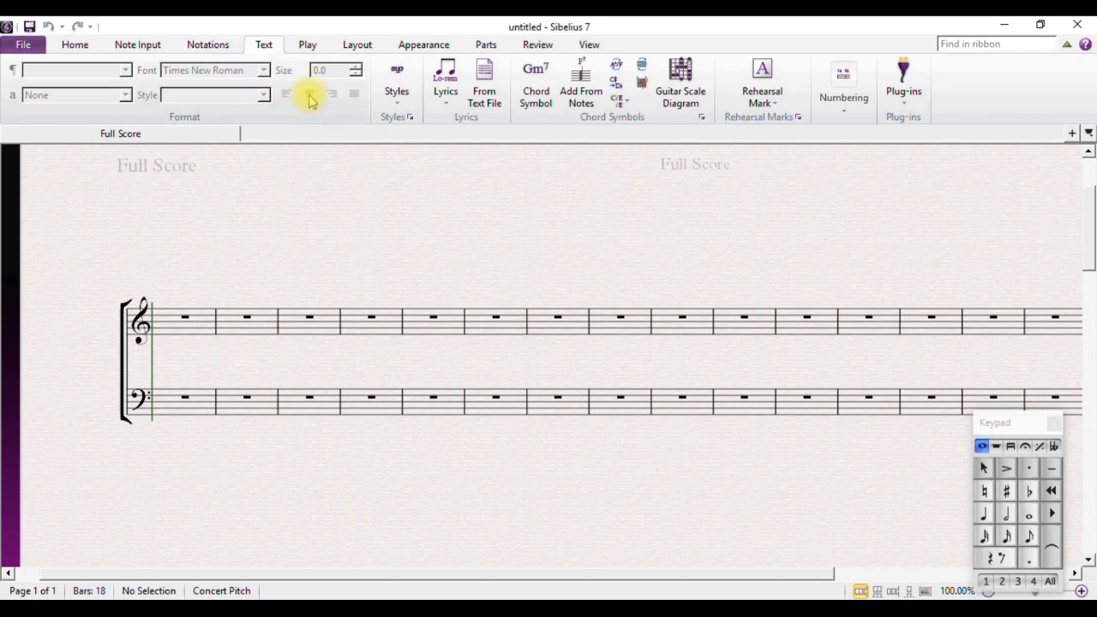
pyautogui.click(308, 48)
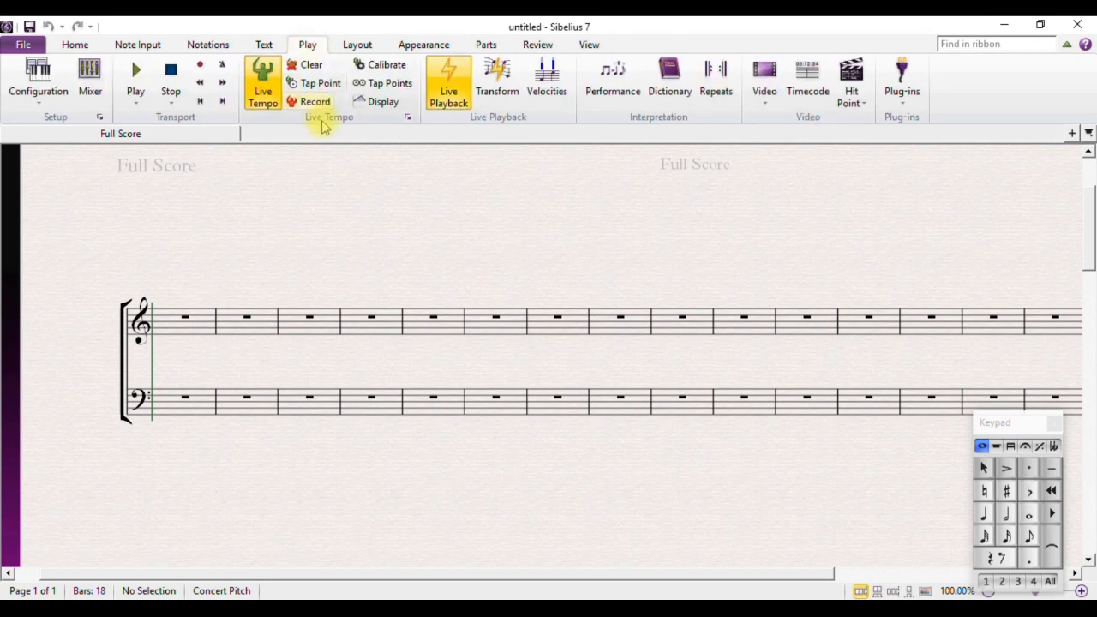
pyautogui.click(355, 47)
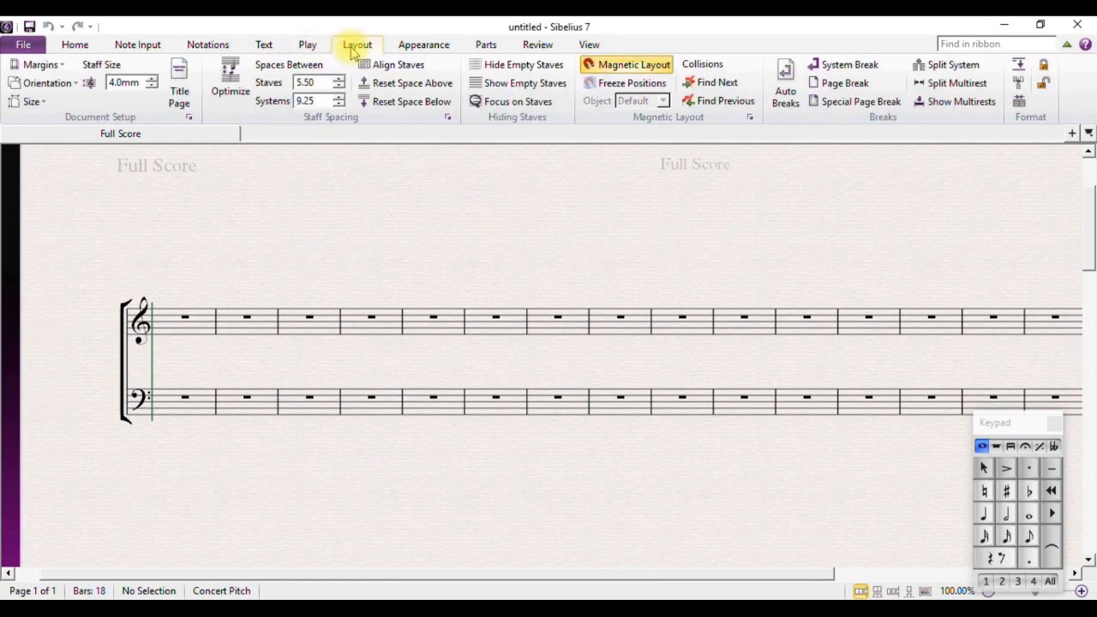
pyautogui.click(433, 49)
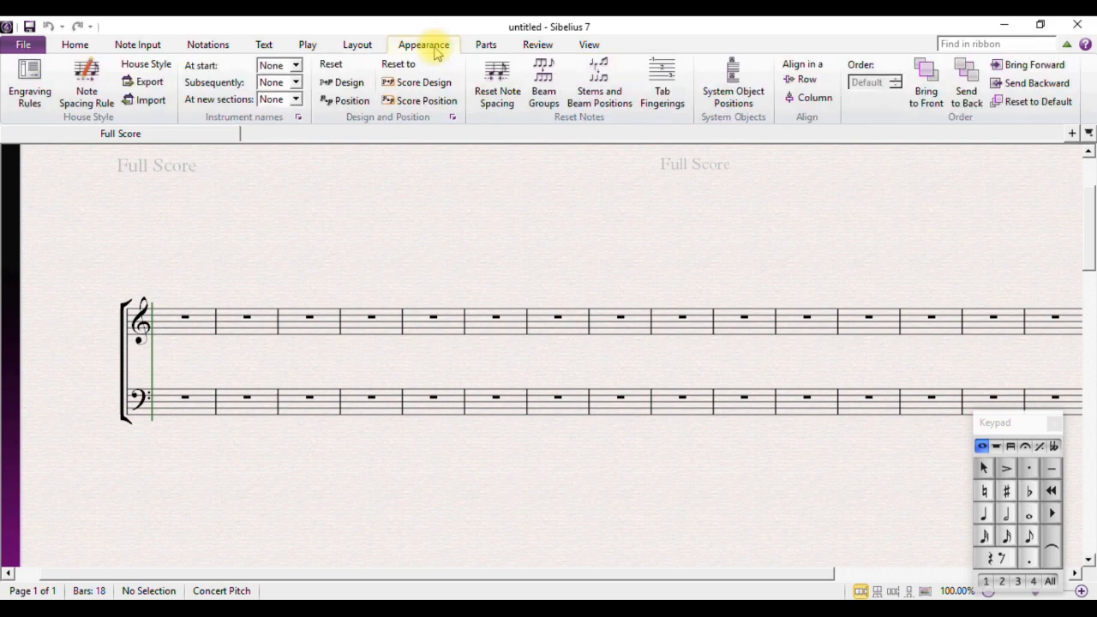
pyautogui.click(485, 48)
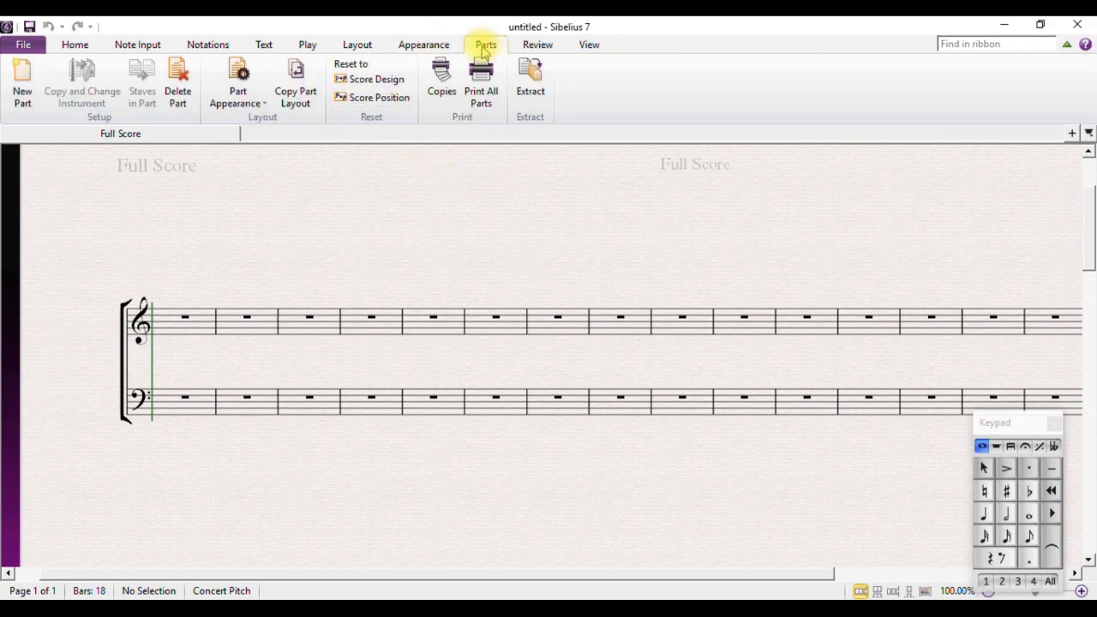
pyautogui.click(540, 50)
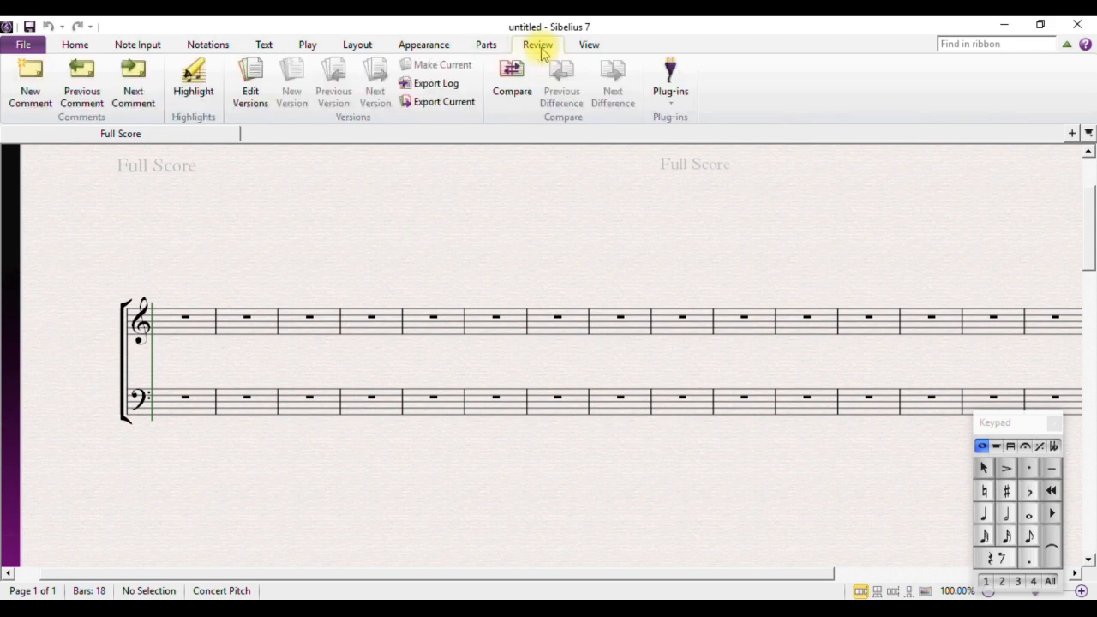
pyautogui.click(591, 46)
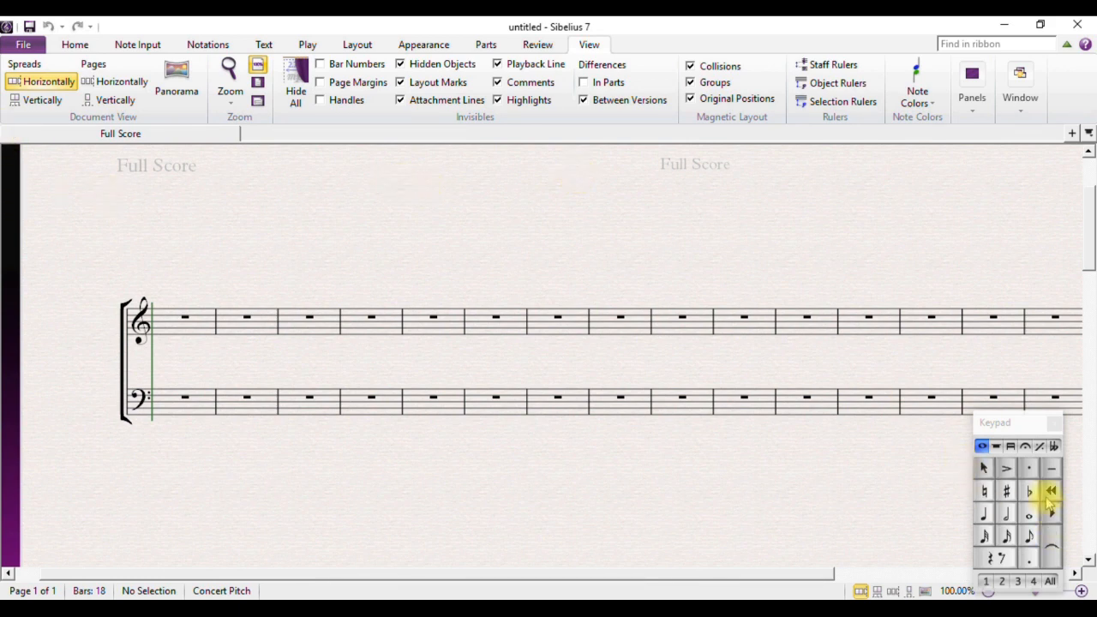
pyautogui.moveTo(1029, 428); pyautogui.dragTo(1019, 374)
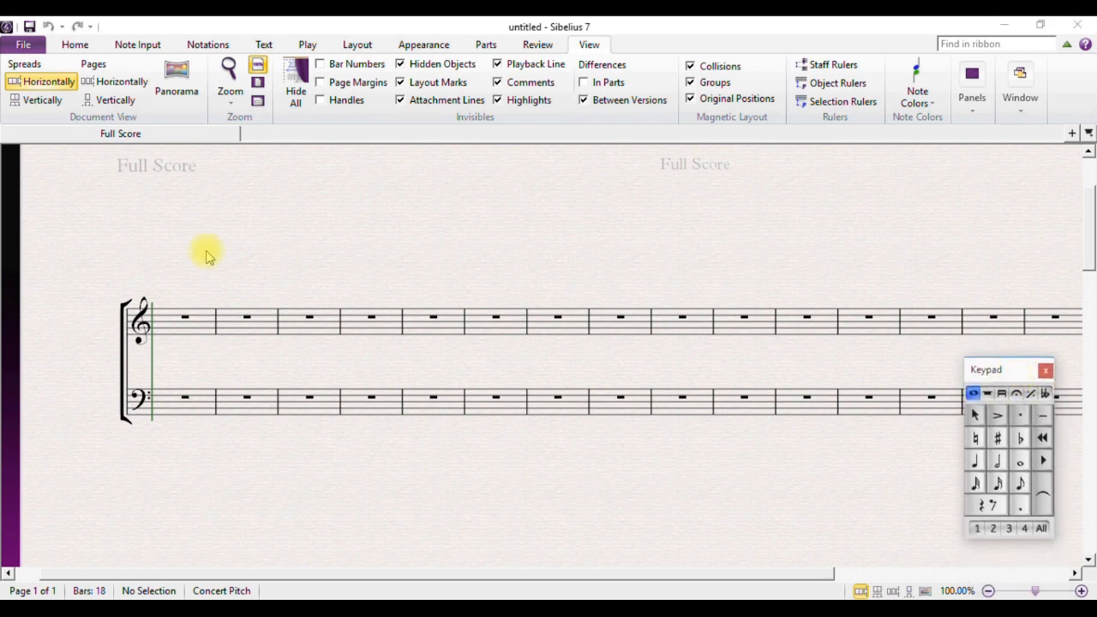
# Step: Start another new score from the Hymn template in the Choral and Song category
pyautogui.click(34, 47)
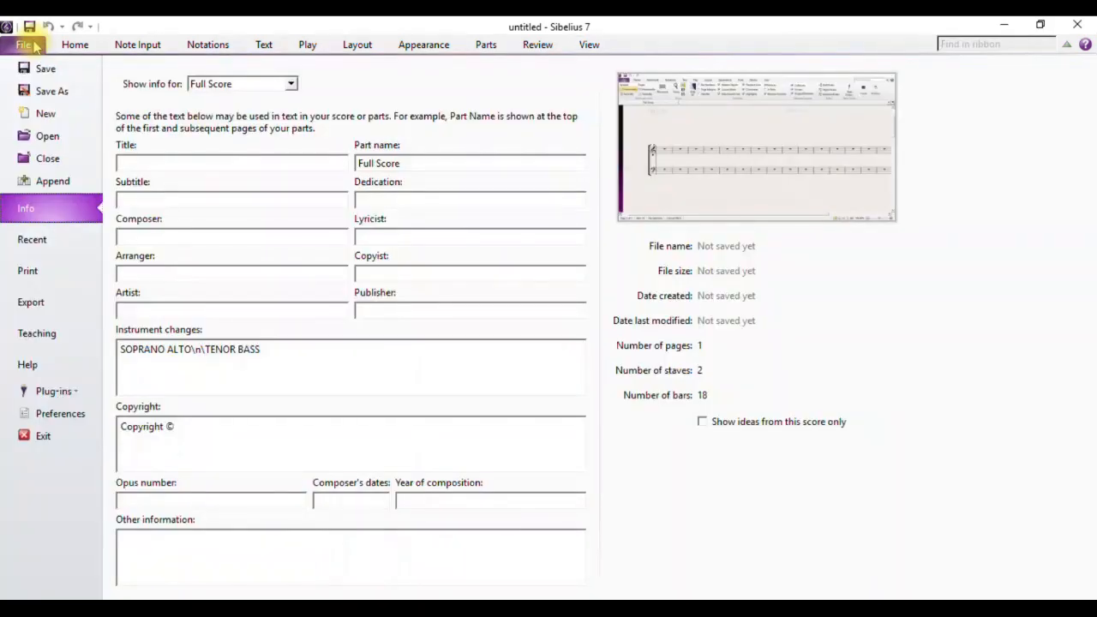
pyautogui.click(45, 112)
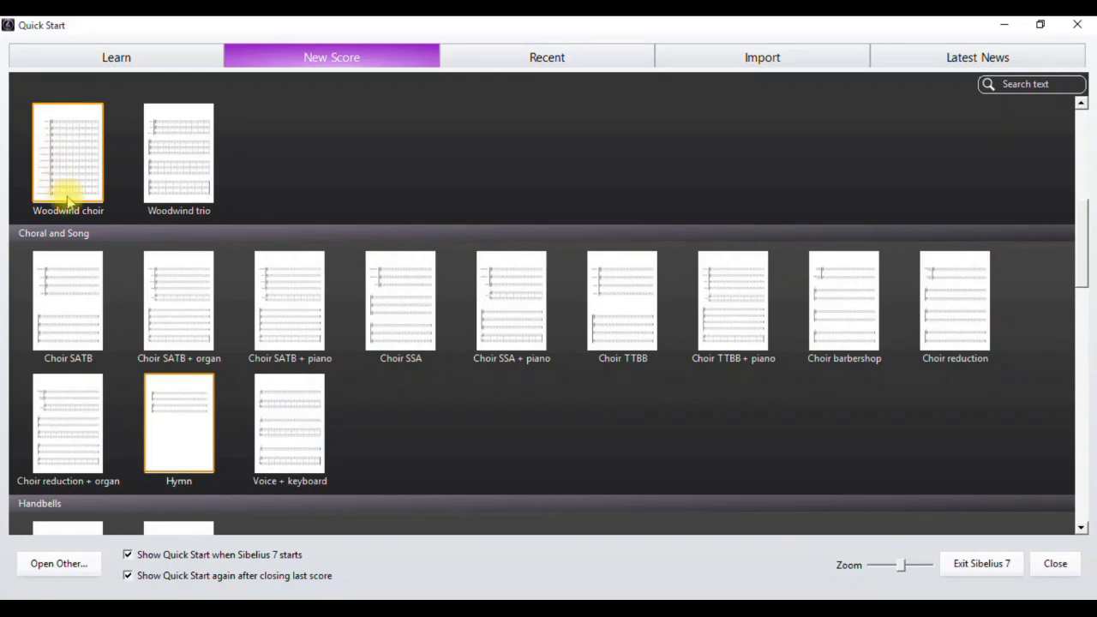
pyautogui.doubleClick(193, 454)
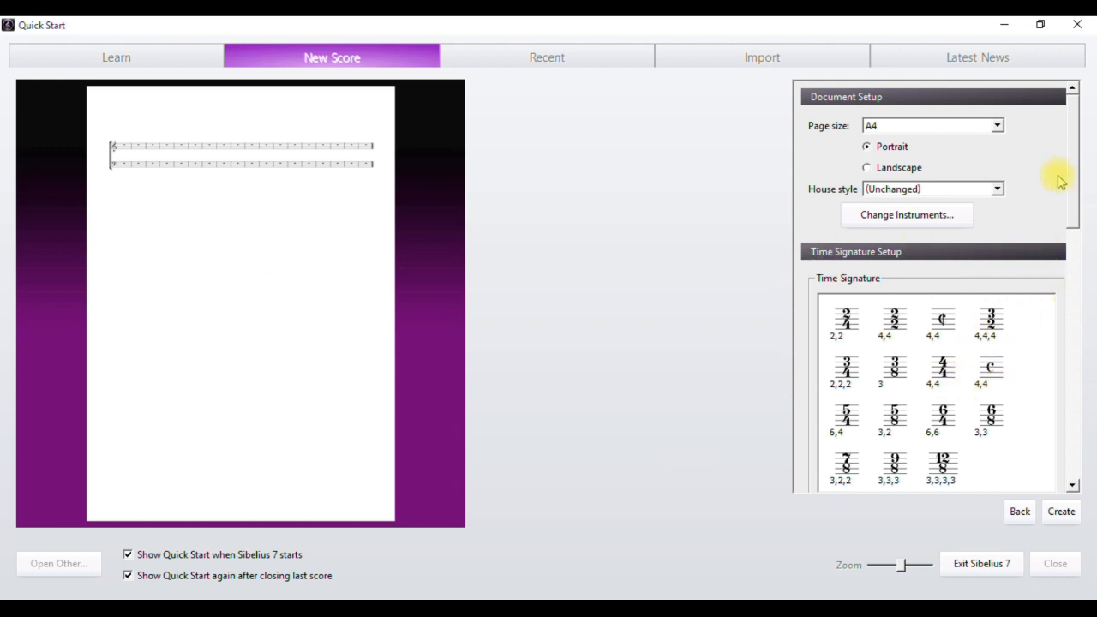
# Step: Set the new score's time signature to common time (C, grouped 4,4)
pyautogui.moveTo(1075, 210)
pyautogui.mouseDown()
pyautogui.moveTo(1085, 385)
pyautogui.moveTo(1088, 193)
pyautogui.mouseUp()
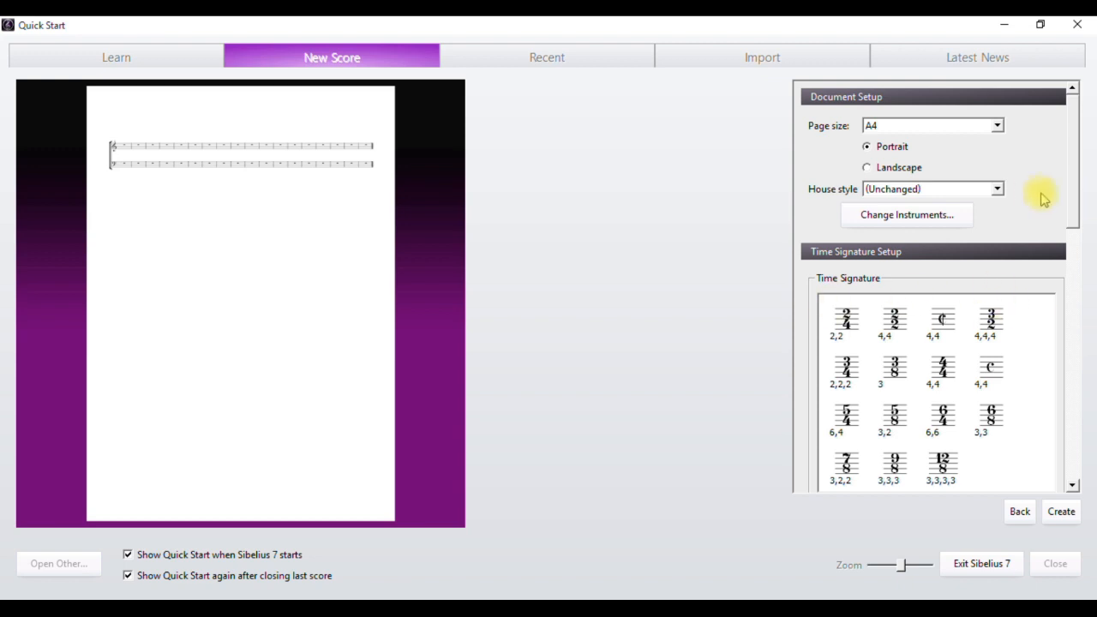
pyautogui.scroll(-1, 1011, 254)
pyautogui.scroll(-10, 1010, 253)
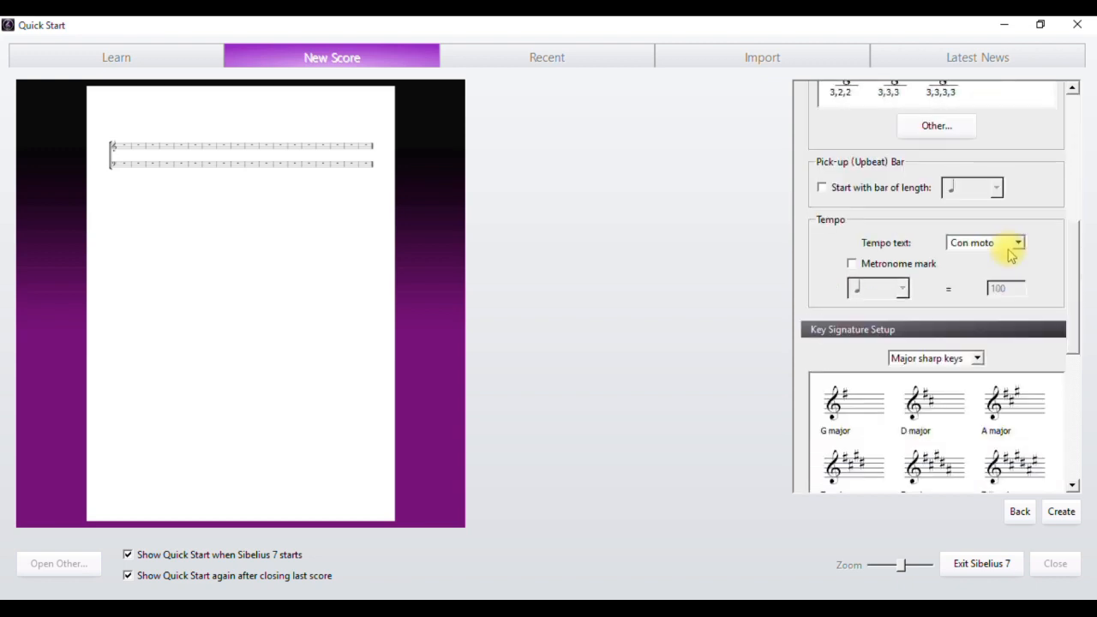
pyautogui.scroll(1, 1011, 248)
pyautogui.moveTo(1071, 237)
pyautogui.mouseDown()
pyautogui.moveTo(1057, 186)
pyautogui.moveTo(1090, 125)
pyautogui.mouseUp()
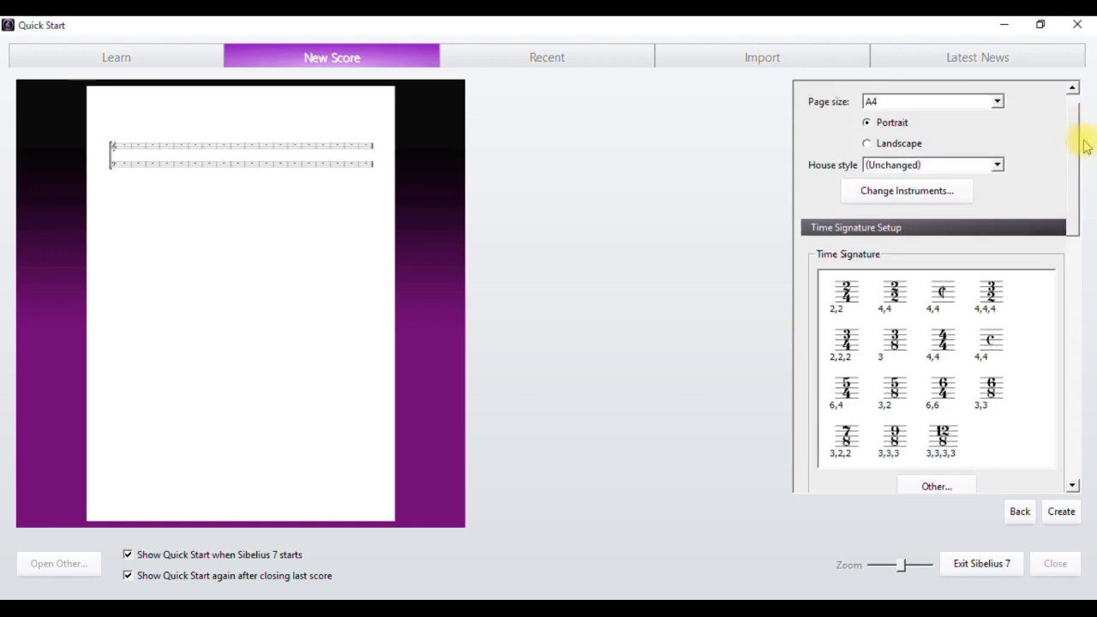
pyautogui.scroll(1, 1070, 148)
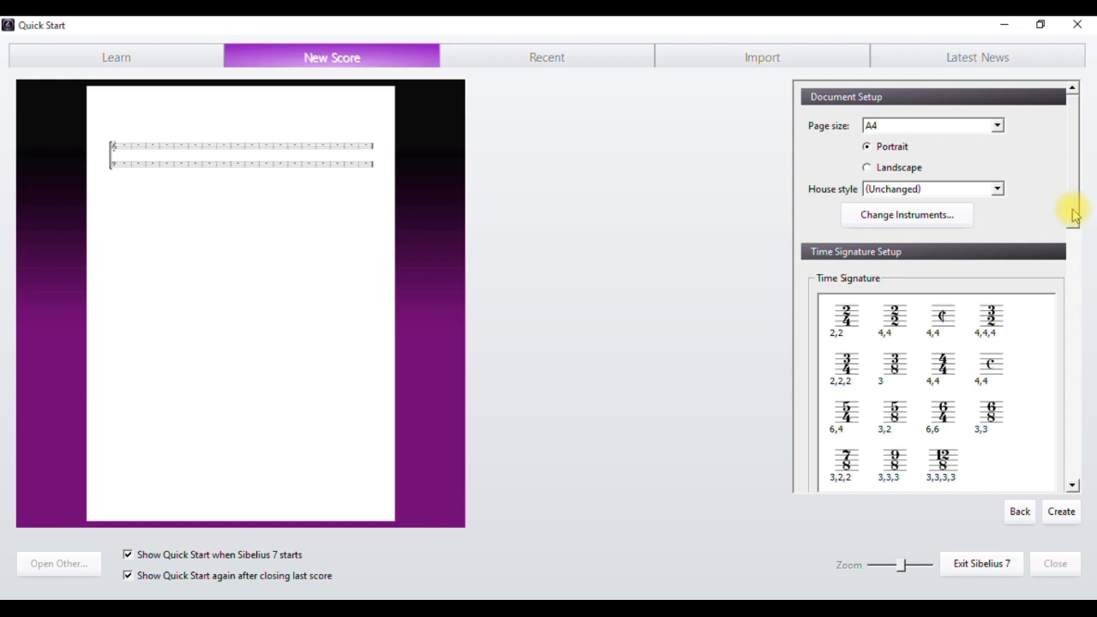
pyautogui.moveTo(1074, 214); pyautogui.dragTo(1072, 243)
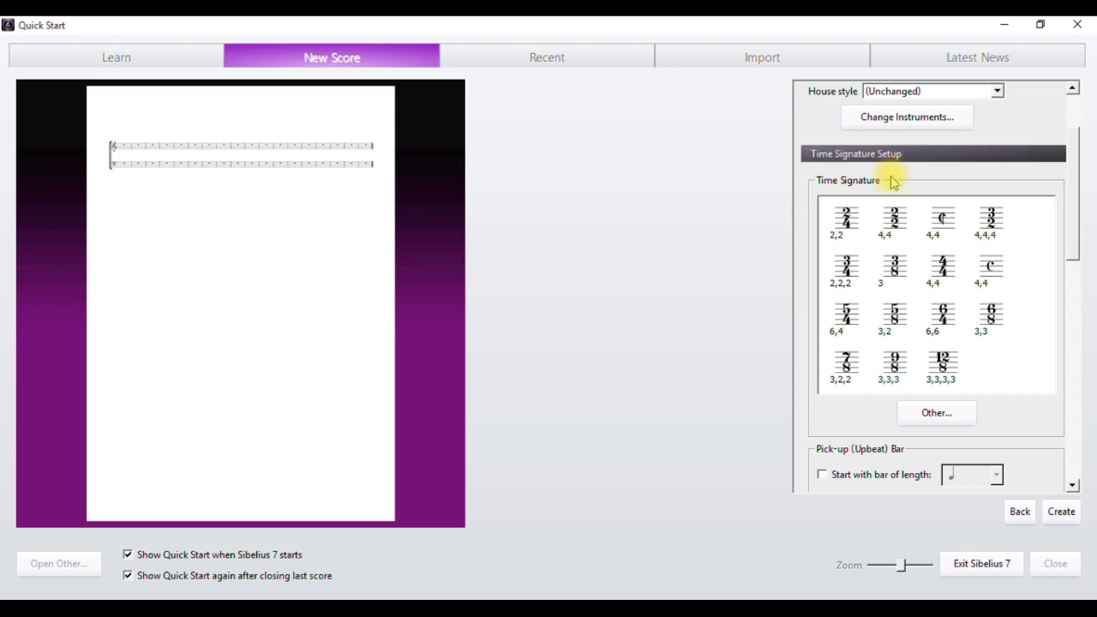
pyautogui.click(994, 272)
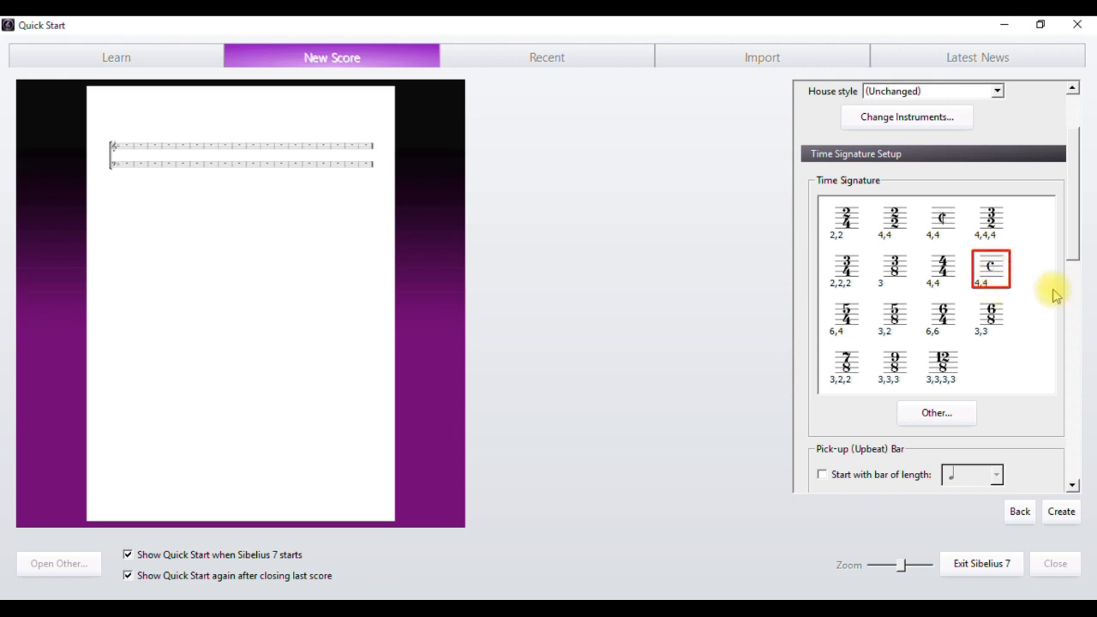
# Step: Set the new score's tempo text to Andante
pyautogui.scroll(-1, 1078, 254)
pyautogui.moveTo(1077, 252); pyautogui.dragTo(1075, 308)
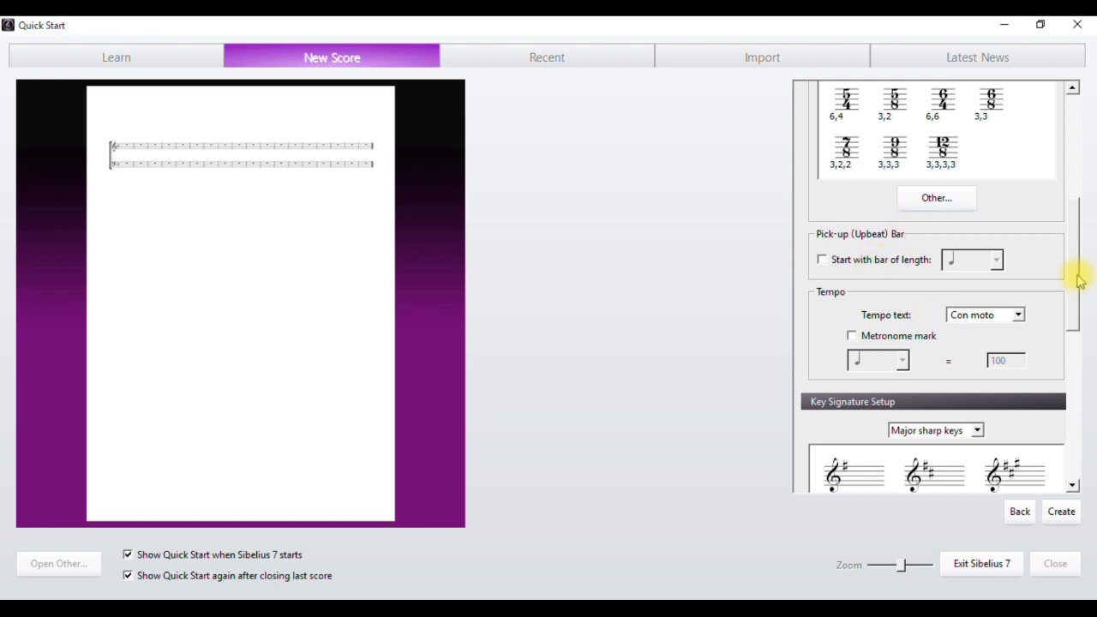
pyautogui.scroll(-1, 1078, 288)
pyautogui.scroll(-2, 1078, 288)
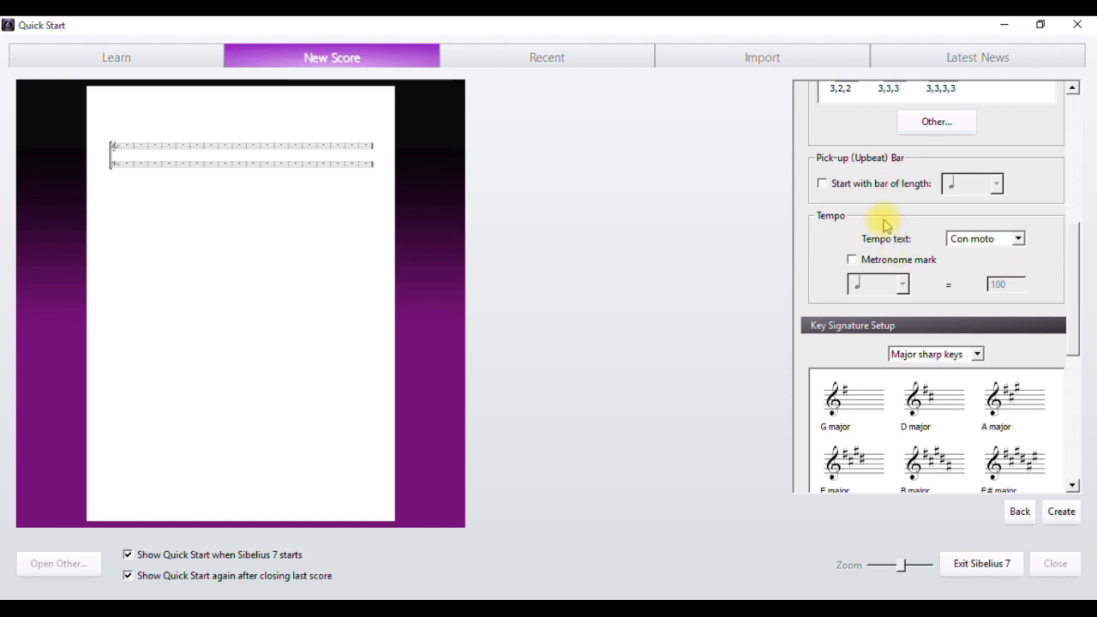
pyautogui.click(1017, 240)
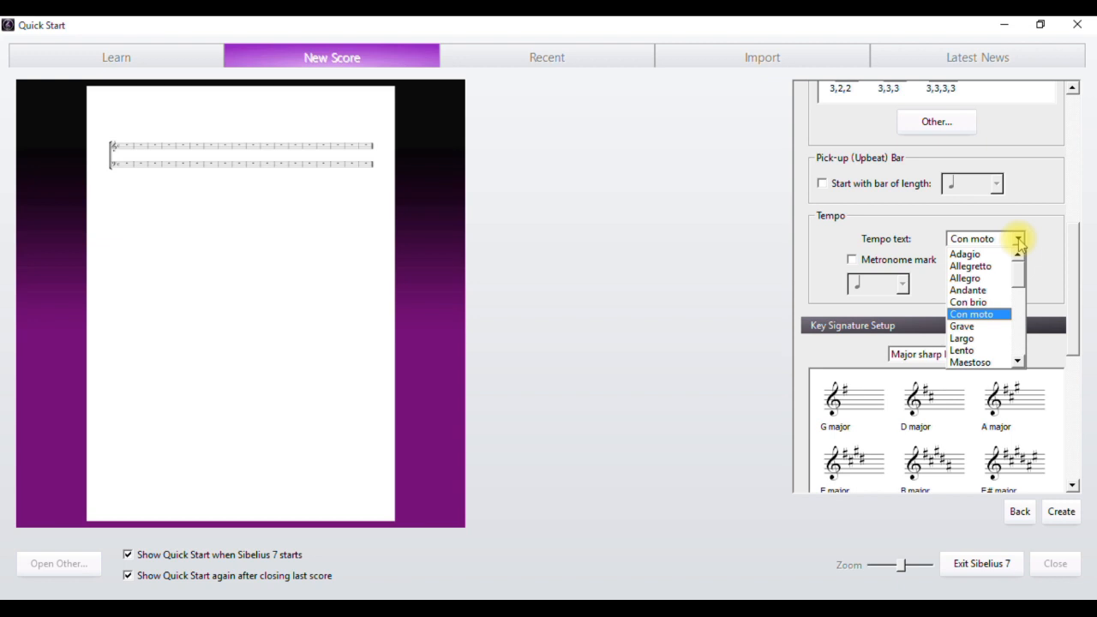
pyautogui.click(989, 293)
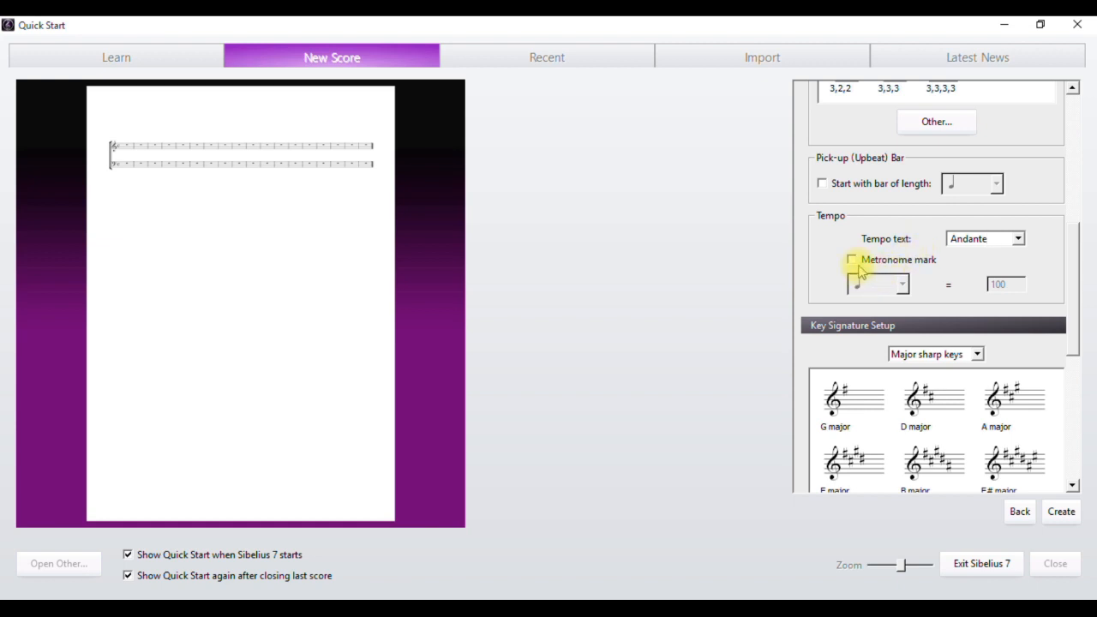
# Step: Enable the metronome mark for the tempo and choose the quarter note as its beat unit
pyautogui.click(860, 266)
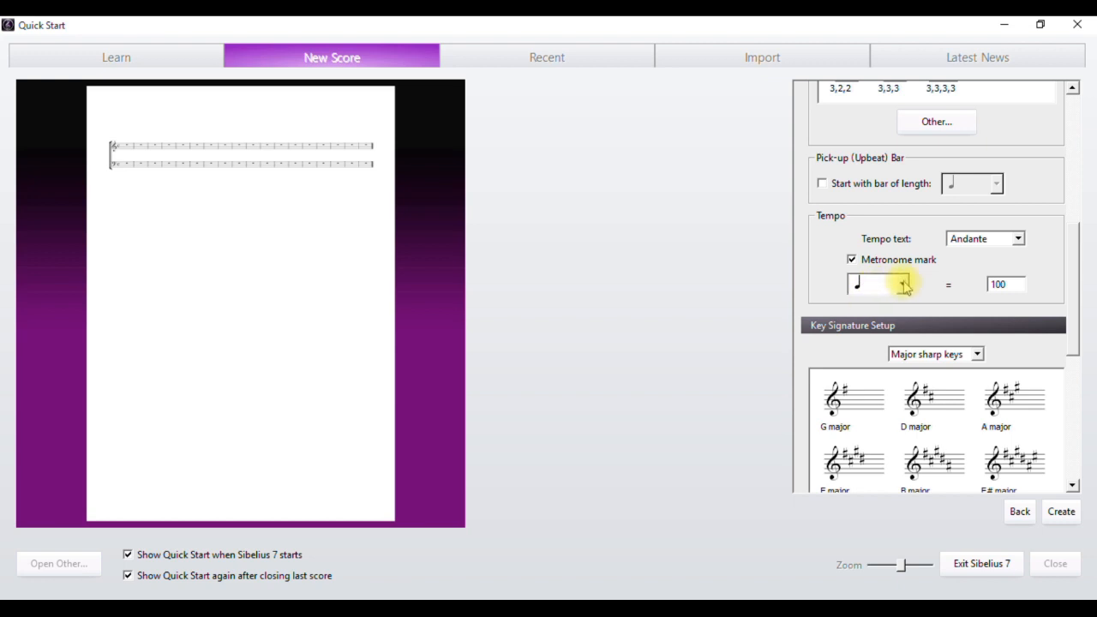
pyautogui.click(903, 285)
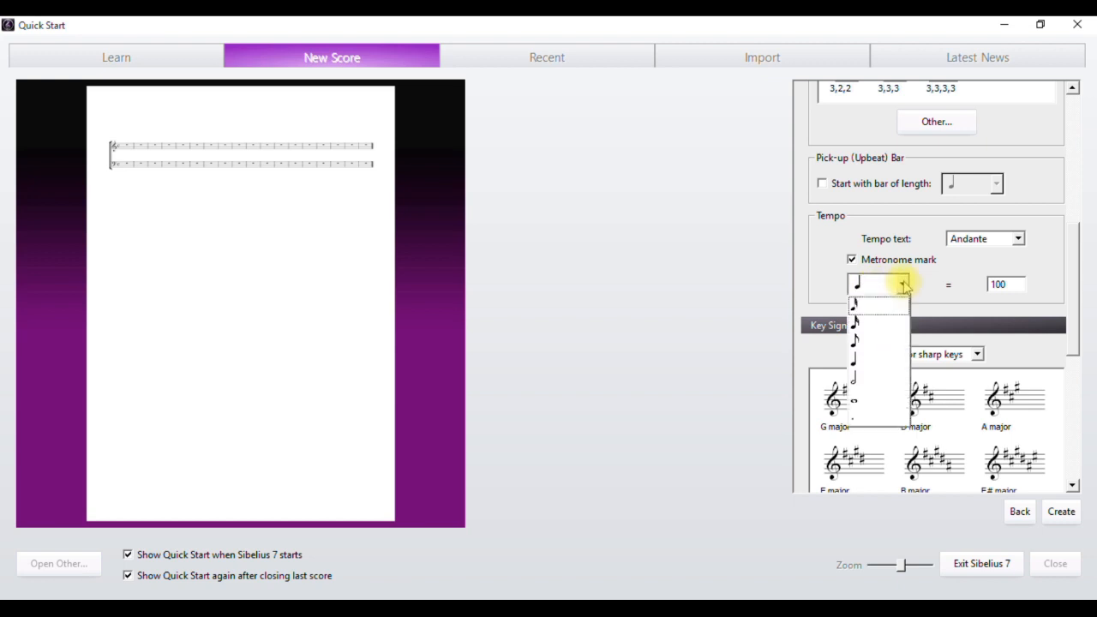
pyautogui.click(871, 363)
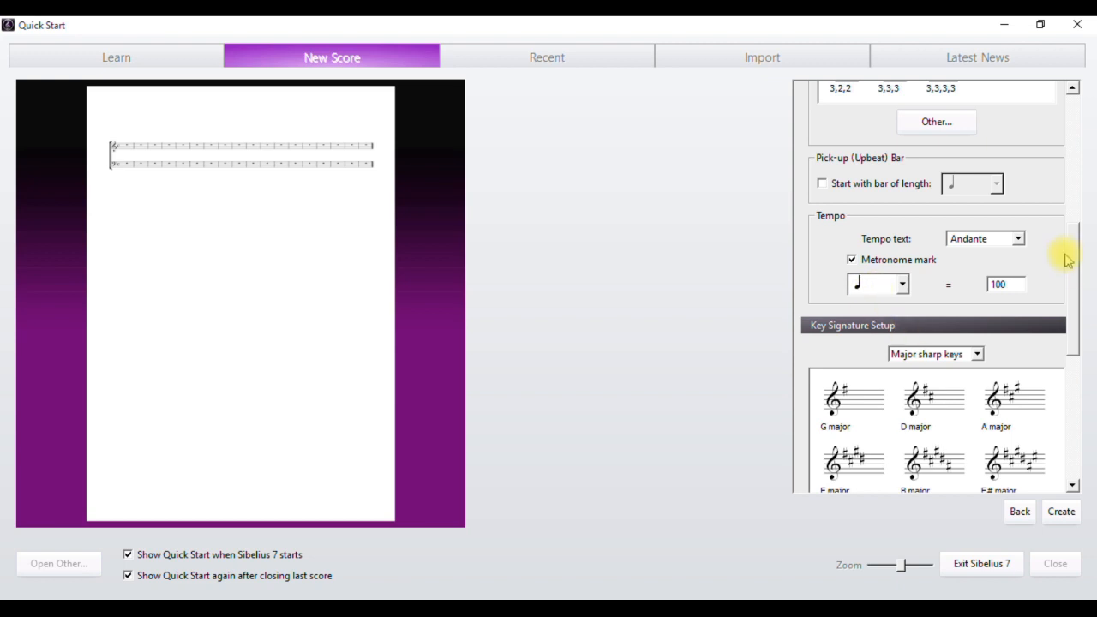
# Step: Set the new score's key signature to Eb major from the major flat keys
pyautogui.scroll(-3, 1066, 260)
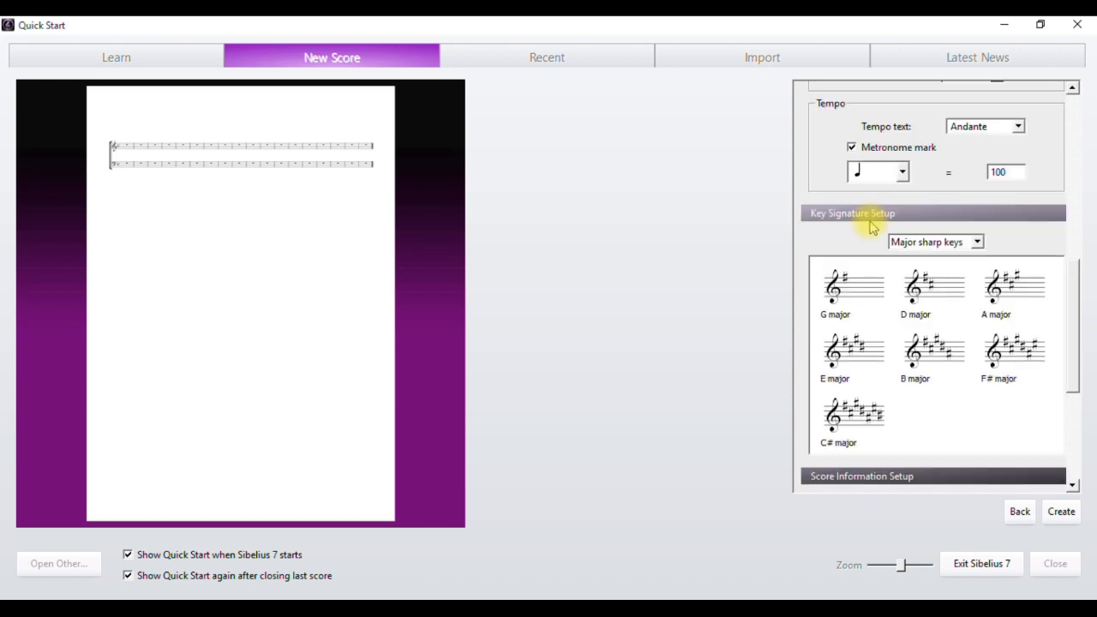
pyautogui.click(978, 242)
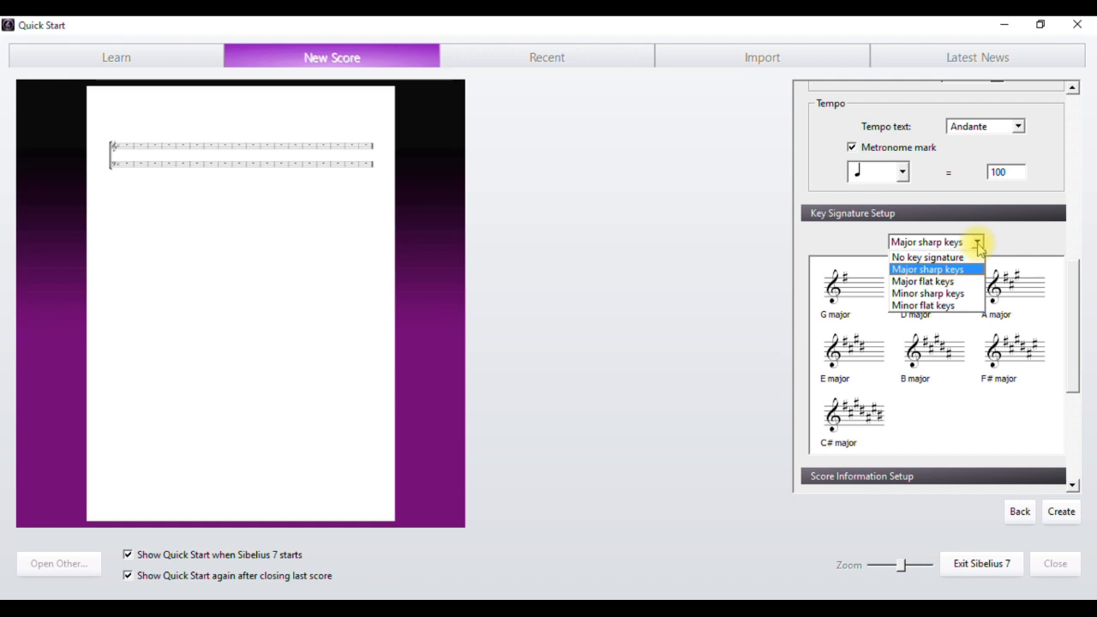
pyautogui.click(953, 283)
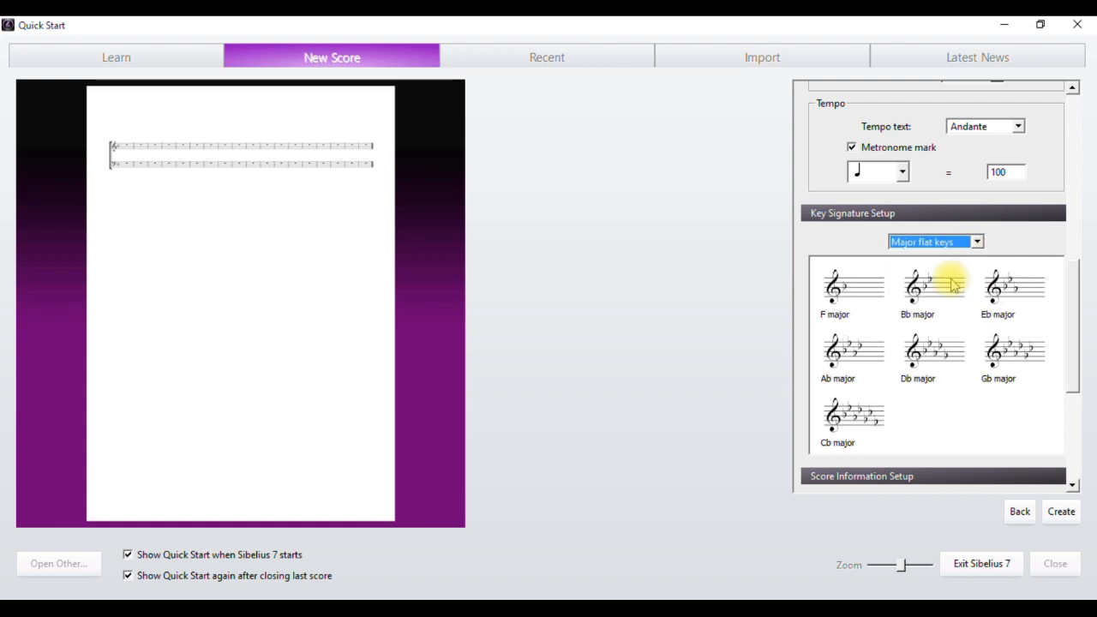
pyautogui.click(1031, 298)
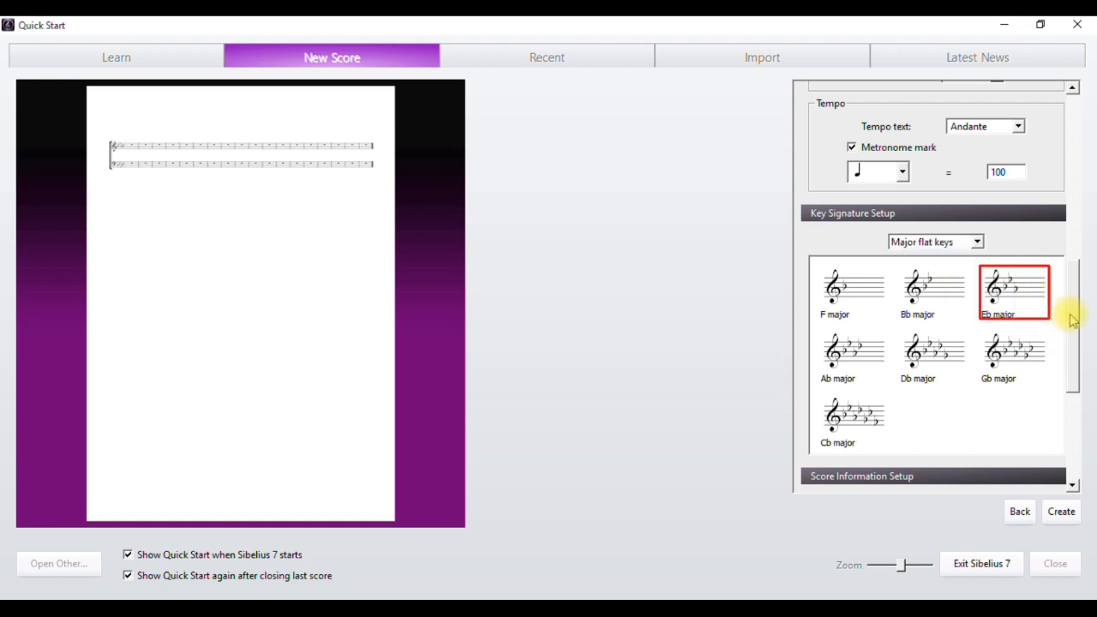
# Step: Review the remaining setup options and create the score, leaving the title, composer and lyricist blank
pyautogui.moveTo(1073, 319); pyautogui.dragTo(1071, 385)
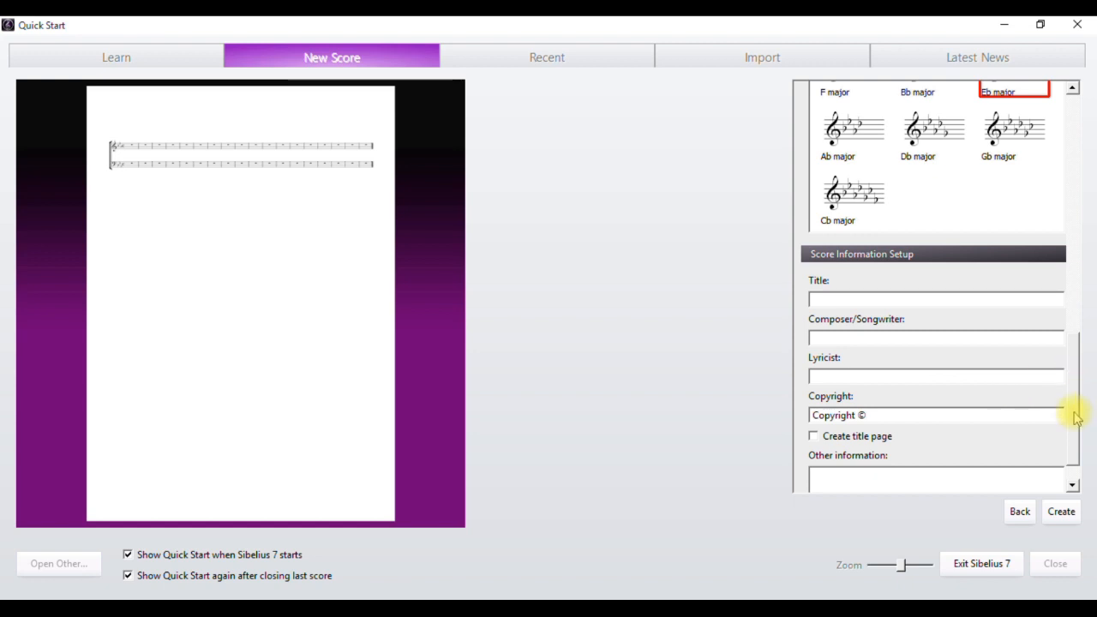
pyautogui.scroll(-1, 1076, 417)
pyautogui.scroll(1, 1080, 442)
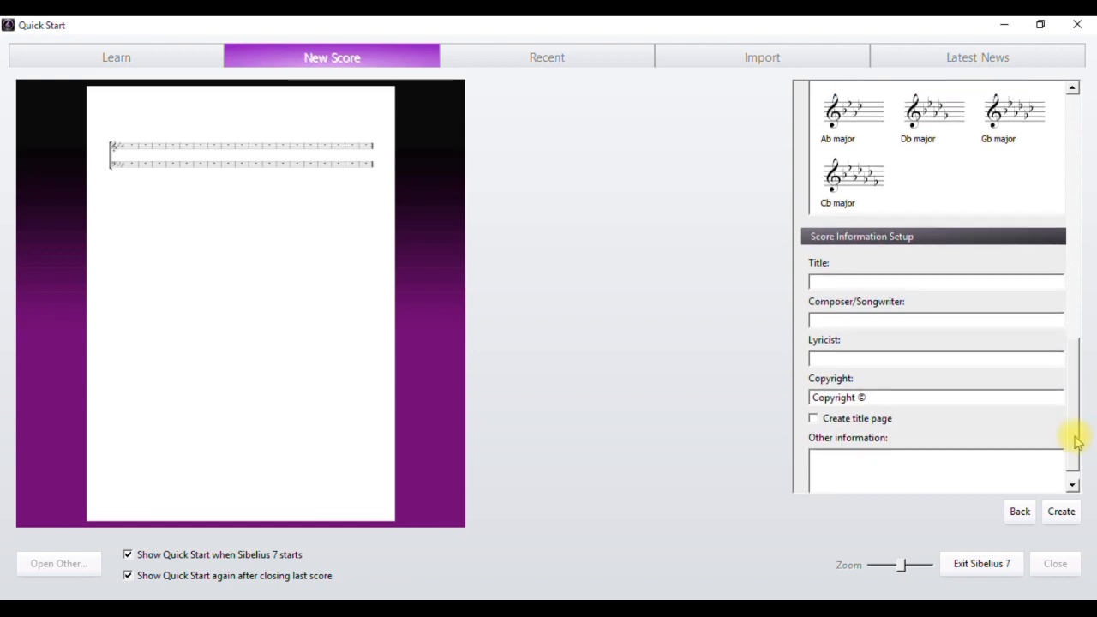
pyautogui.moveTo(1077, 442)
pyautogui.mouseDown()
pyautogui.moveTo(1070, 386)
pyautogui.moveTo(1084, 353)
pyautogui.moveTo(1070, 208)
pyautogui.moveTo(1081, 186)
pyautogui.mouseUp()
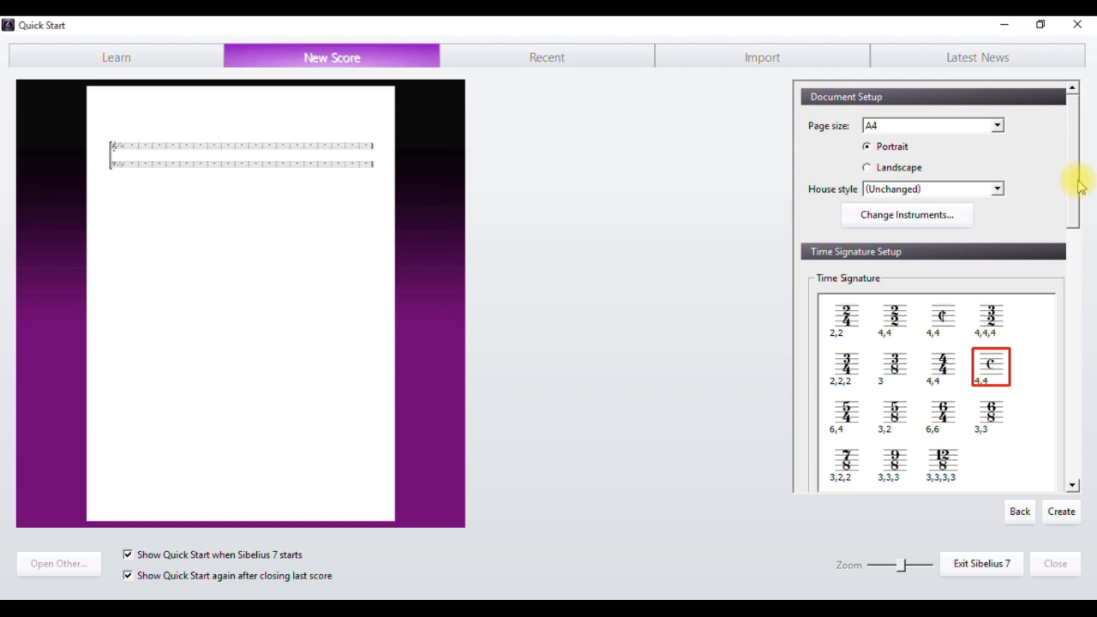
pyautogui.moveTo(1081, 186)
pyautogui.mouseDown()
pyautogui.moveTo(1070, 215)
pyautogui.moveTo(1072, 450)
pyautogui.mouseUp()
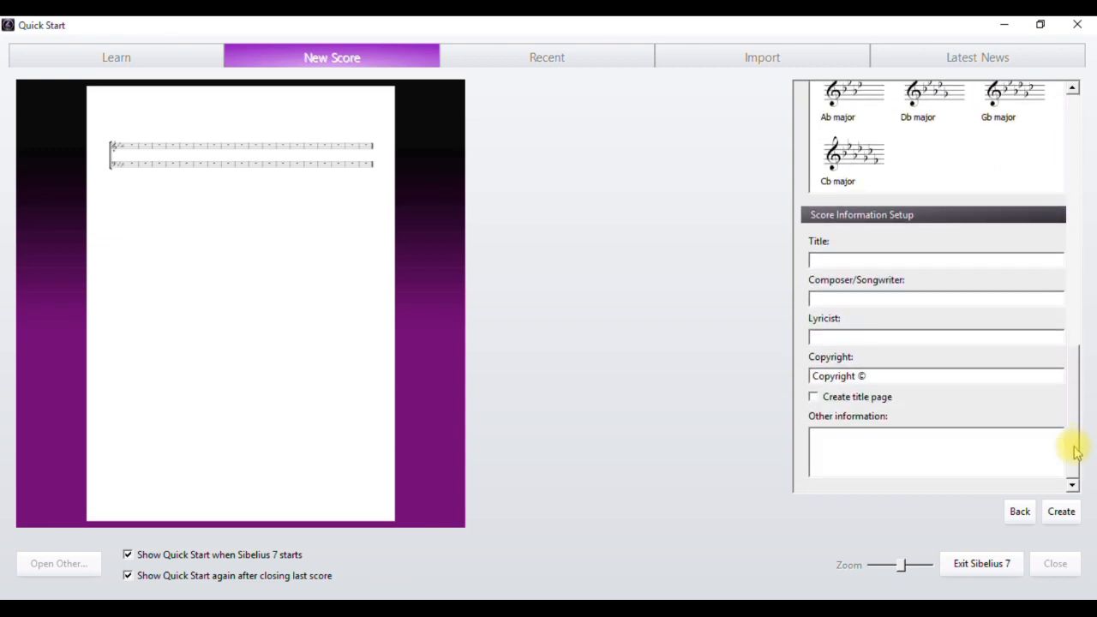
pyautogui.click(1060, 514)
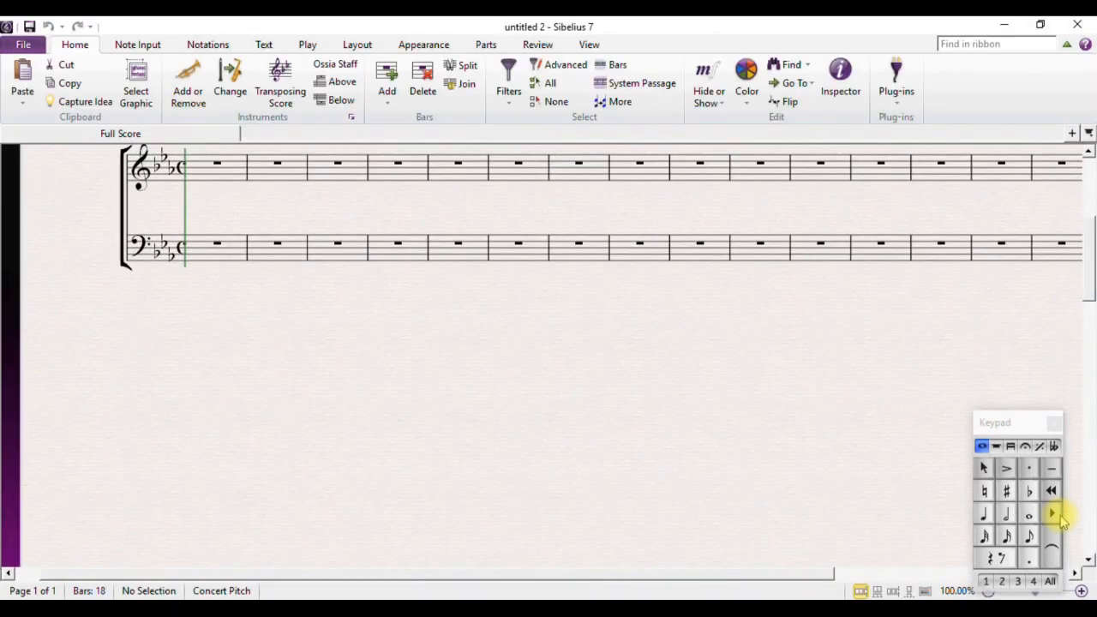
# Step: Turn on auto system breaks for the score, with a break every 8 bars
pyautogui.scroll(3, 673, 436)
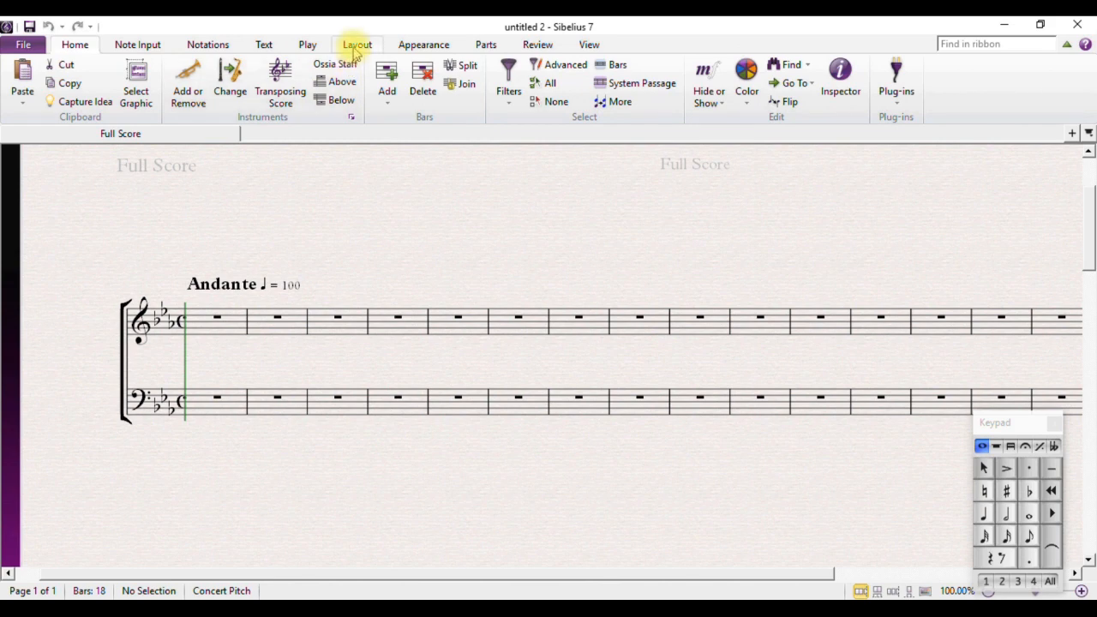
pyautogui.click(355, 51)
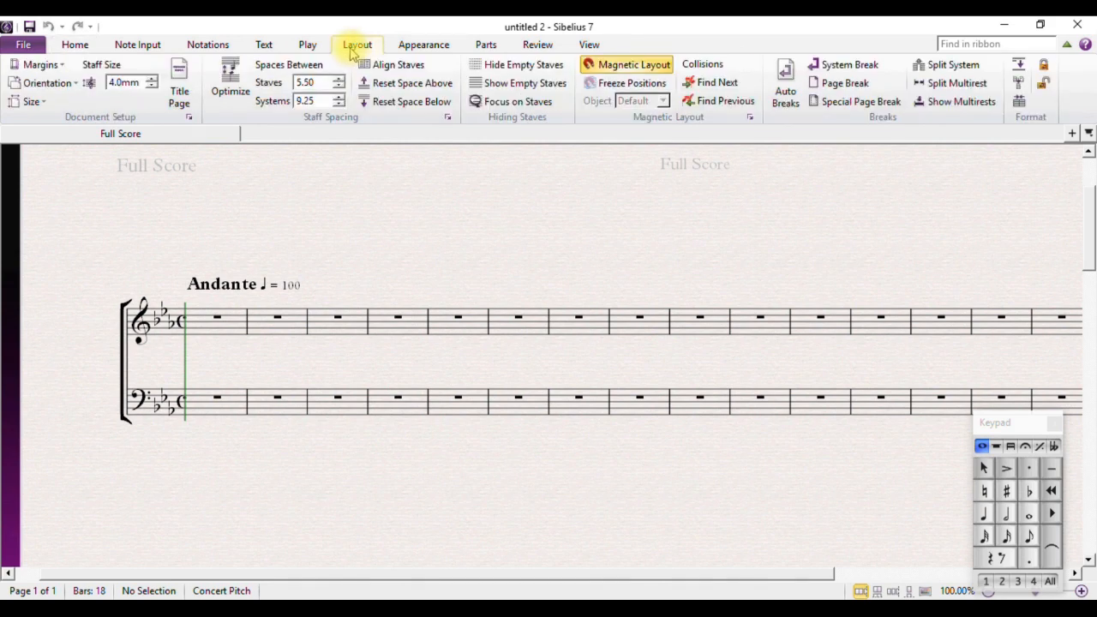
pyautogui.click(786, 81)
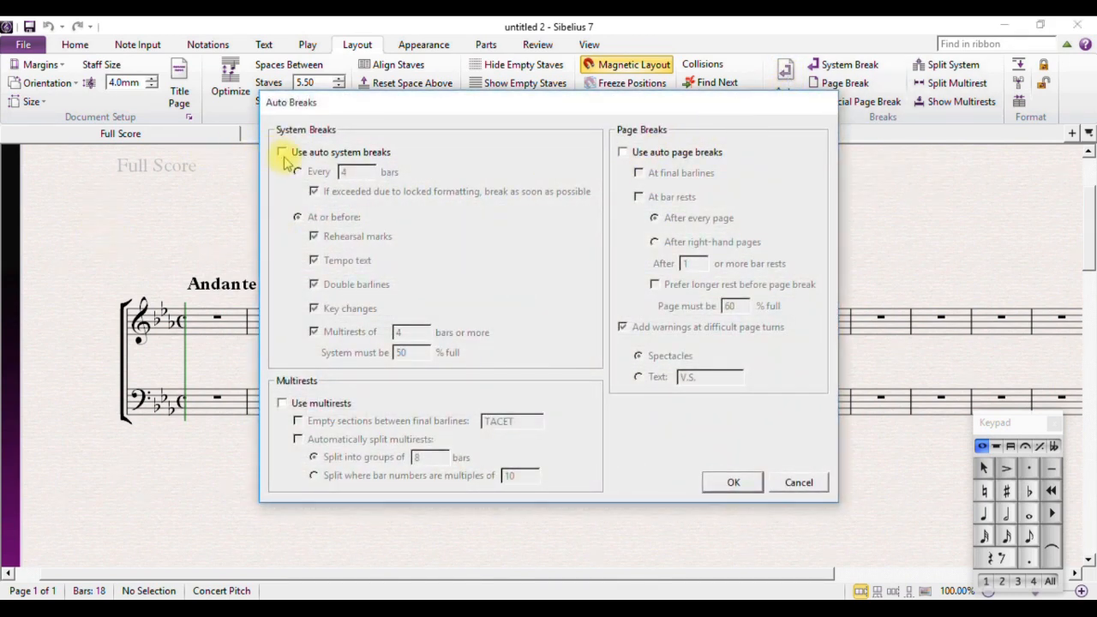
pyautogui.click(282, 153)
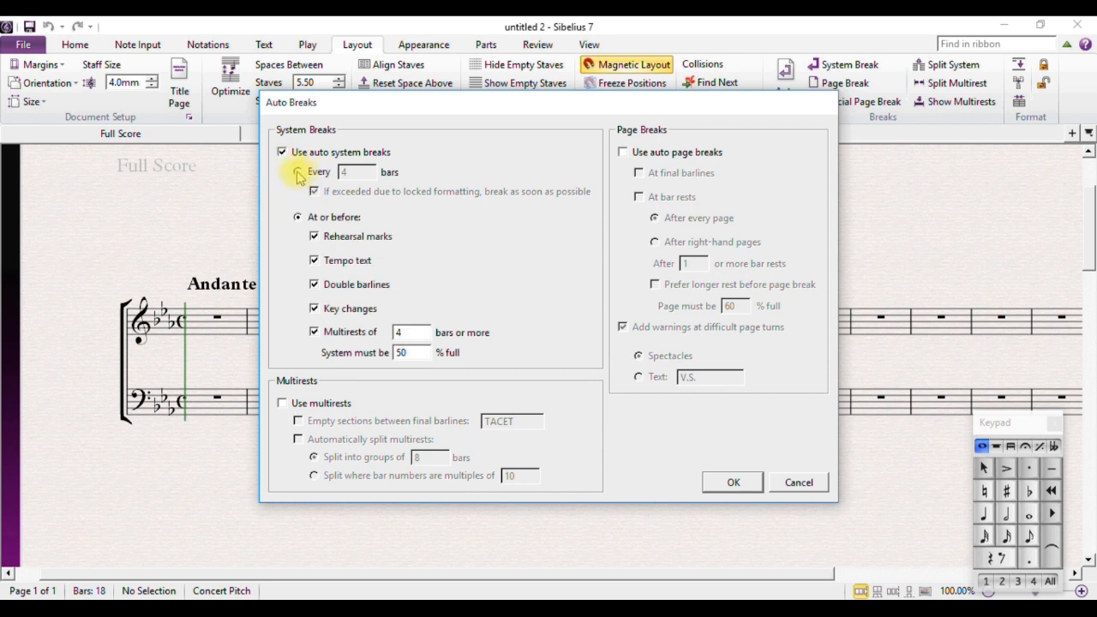
pyautogui.click(297, 173)
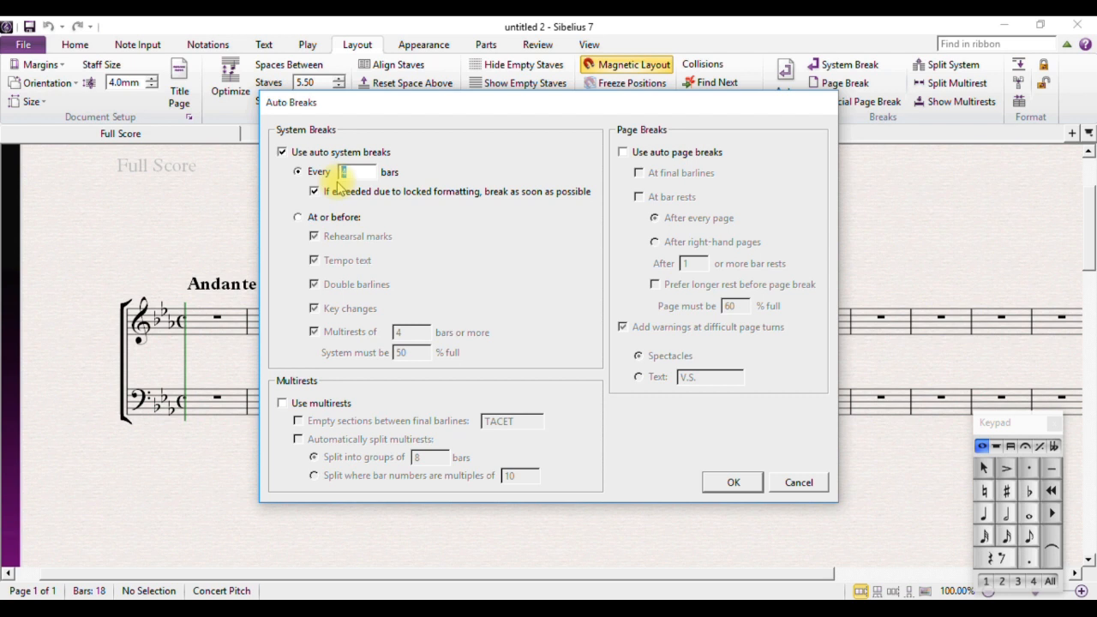
pyautogui.write('8')
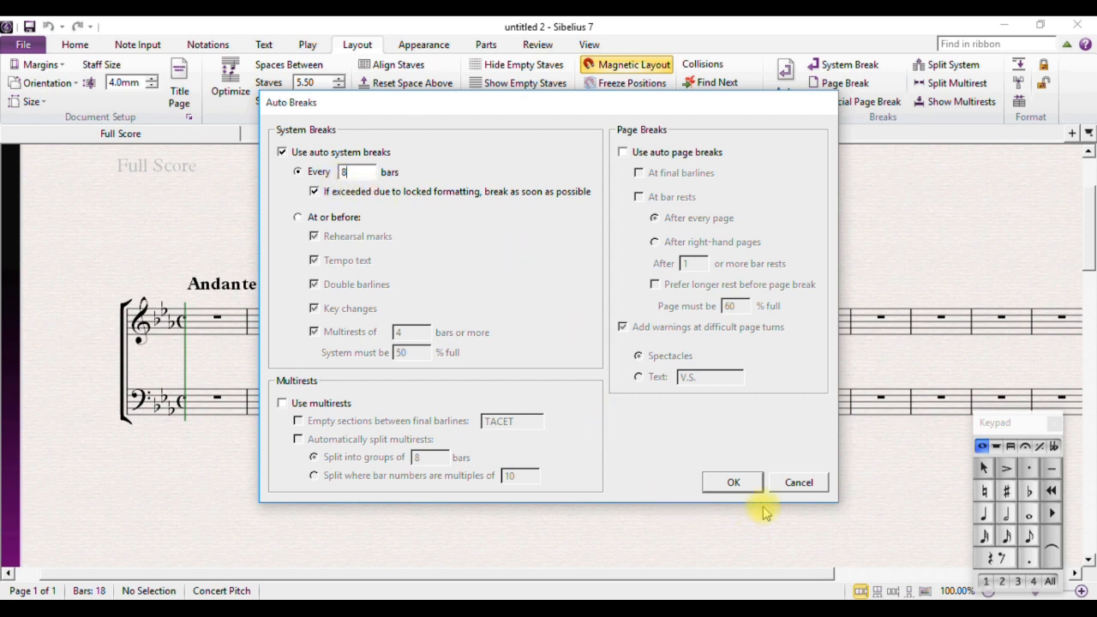
pyautogui.click(733, 482)
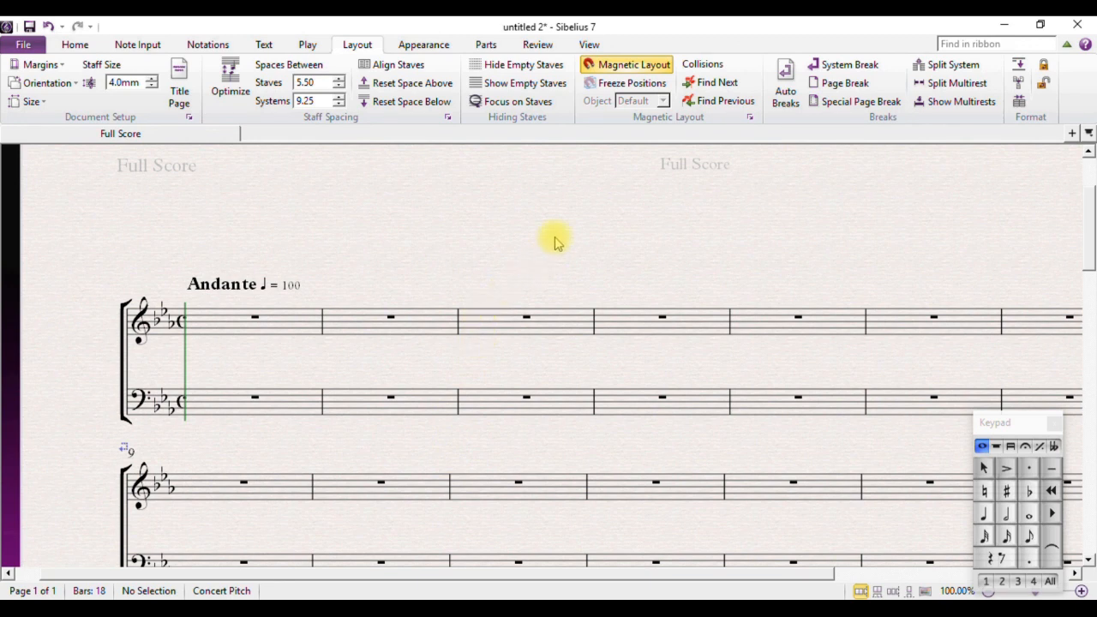
# Step: Fit the page width in view at 61% zoom and show the on-screen piano Keyboard panel
pyautogui.keyDown('ctrl'); pyautogui.scroll(-3, 554, 241); pyautogui.keyUp('ctrl')
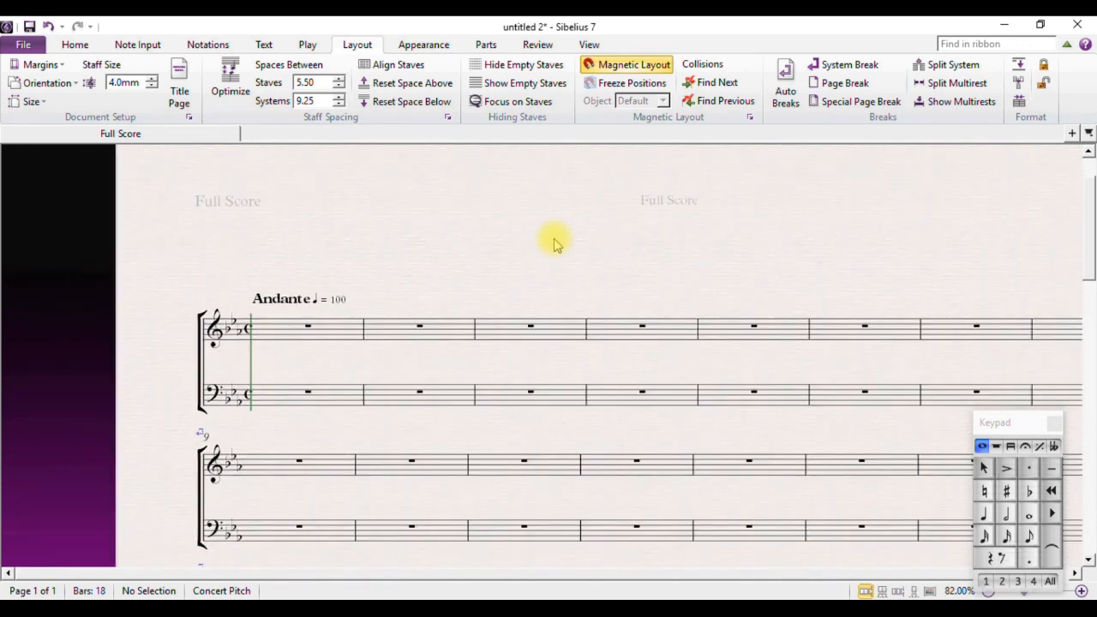
pyautogui.scroll(-1, 554, 243)
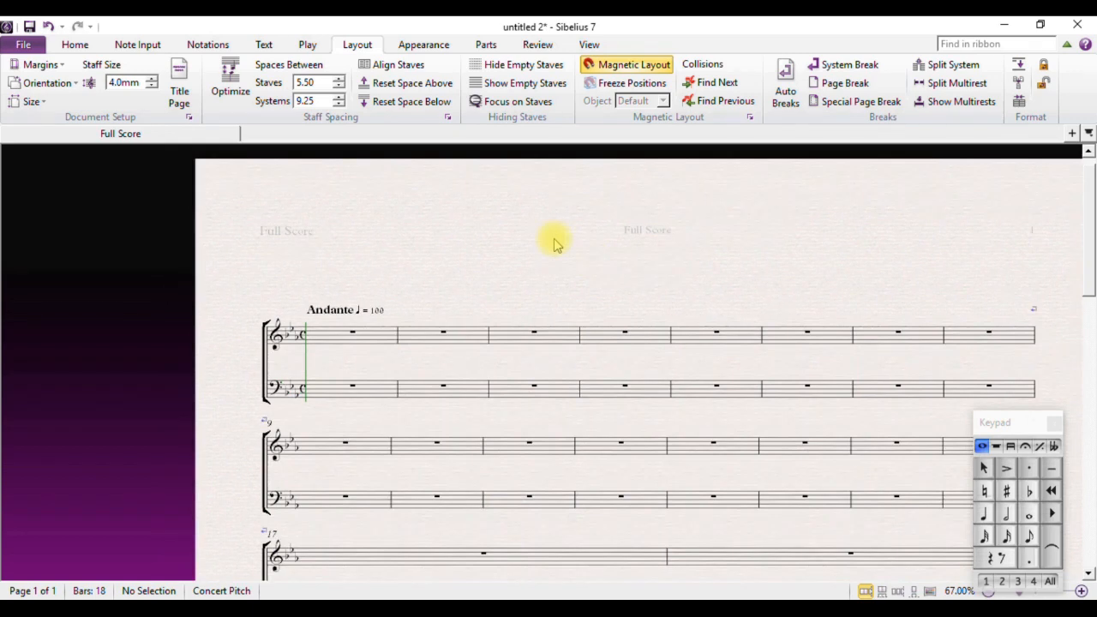
pyautogui.keyDown('ctrl'); pyautogui.scroll(-1, 553, 243); pyautogui.keyUp('ctrl')
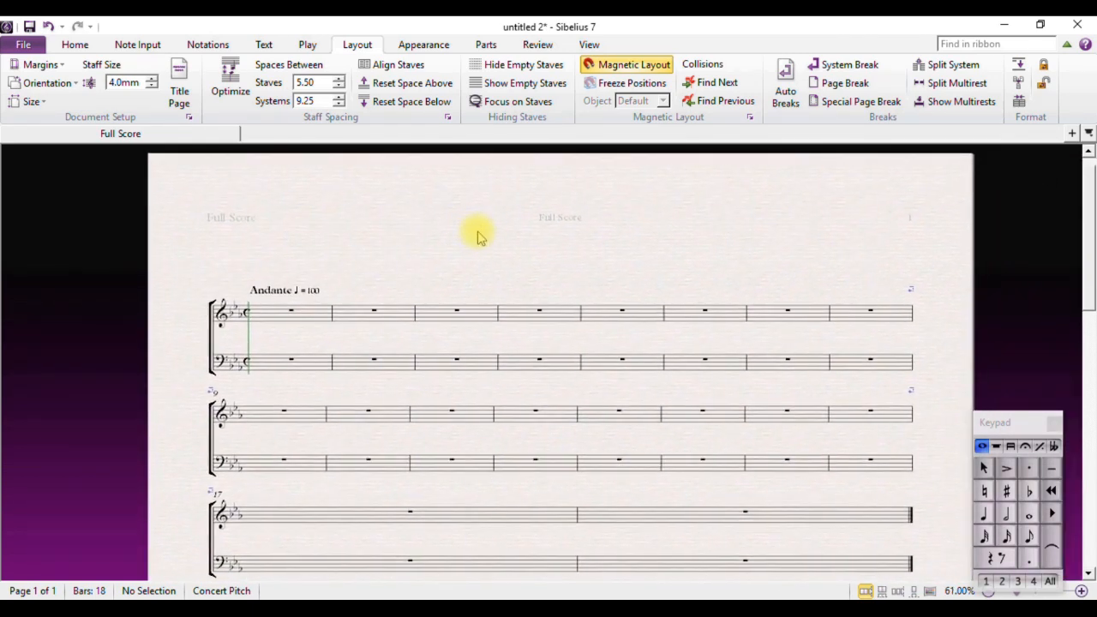
pyautogui.moveTo(478, 237); pyautogui.dragTo(458, 204)
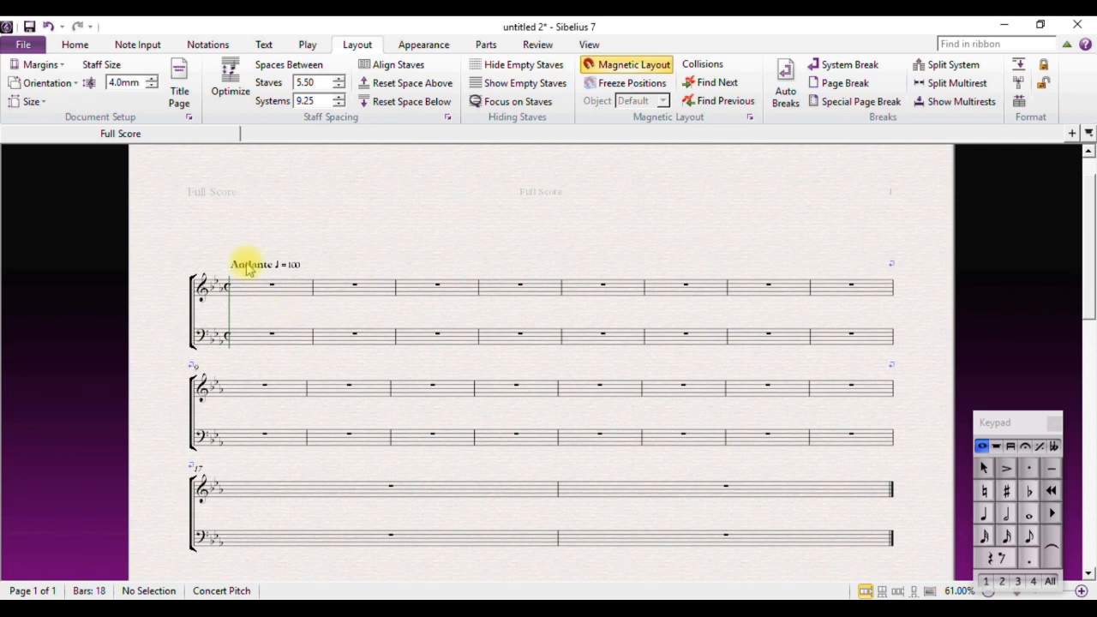
pyautogui.click(588, 46)
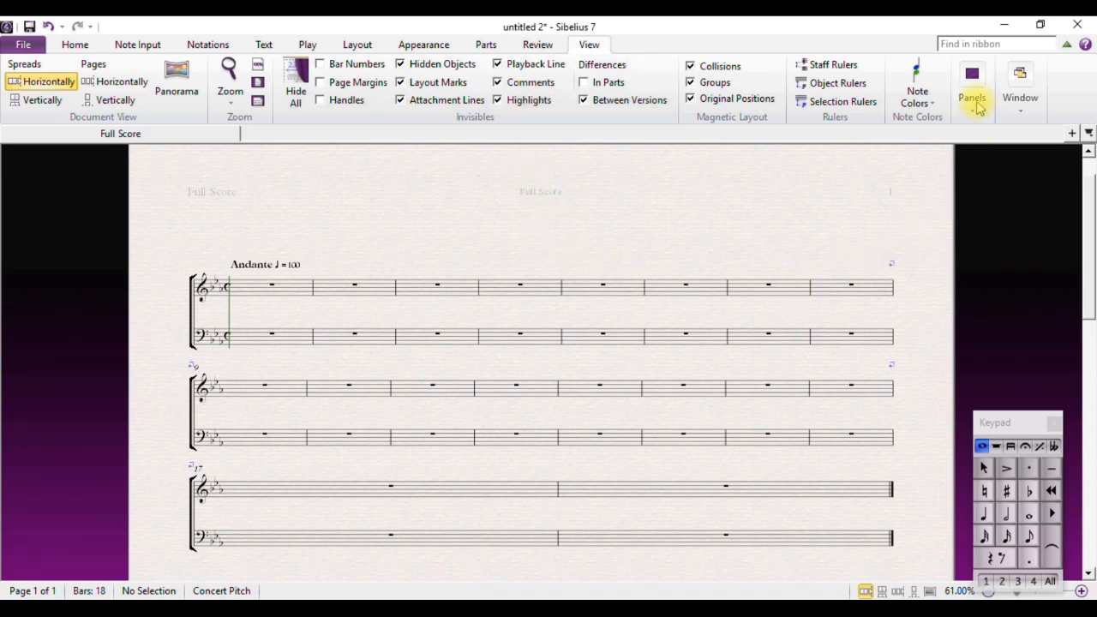
pyautogui.click(975, 101)
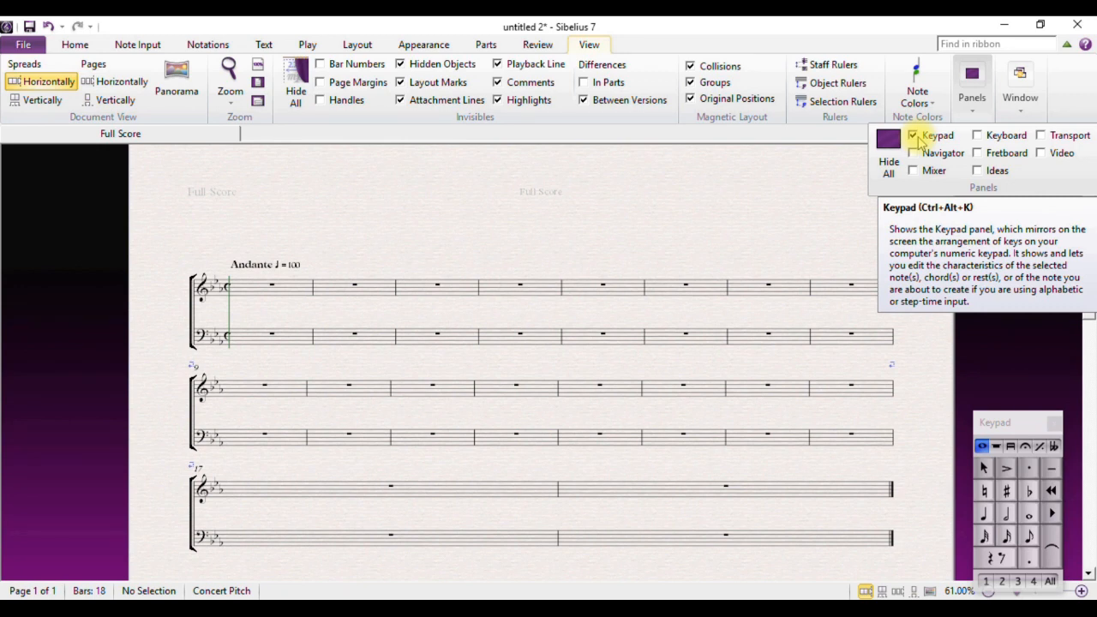
pyautogui.click(977, 139)
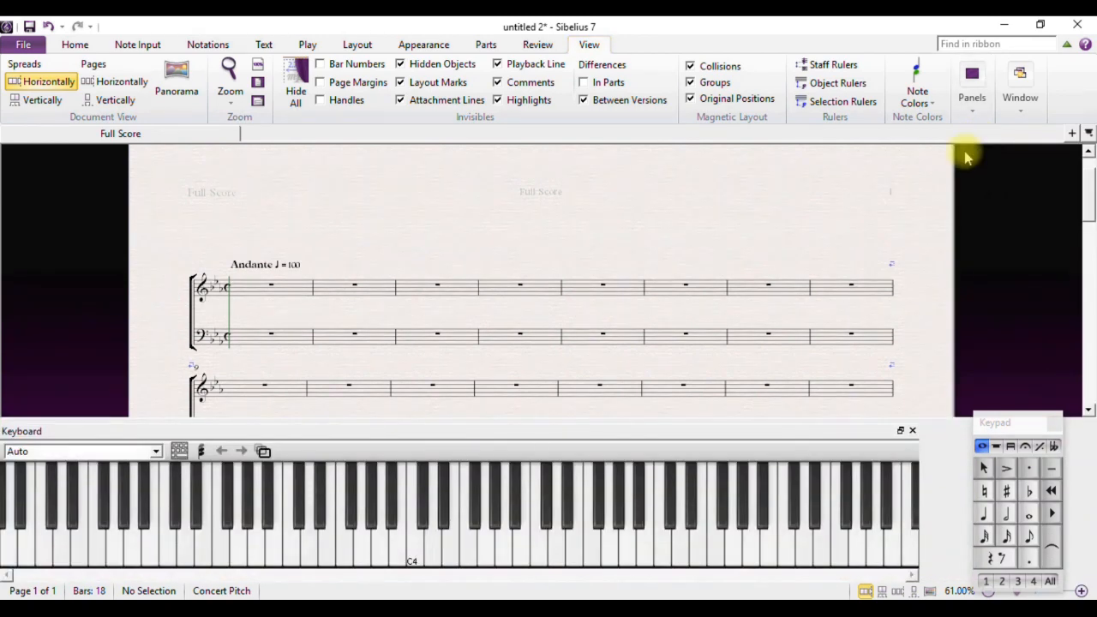
# Step: Undock the Keyboard panel so it floats over the lower part of the score, and place the Keypad beside it
pyautogui.moveTo(583, 431); pyautogui.dragTo(614, 449)
pyautogui.moveTo(1011, 419); pyautogui.dragTo(1030, 393)
pyautogui.moveTo(894, 458); pyautogui.dragTo(908, 457)
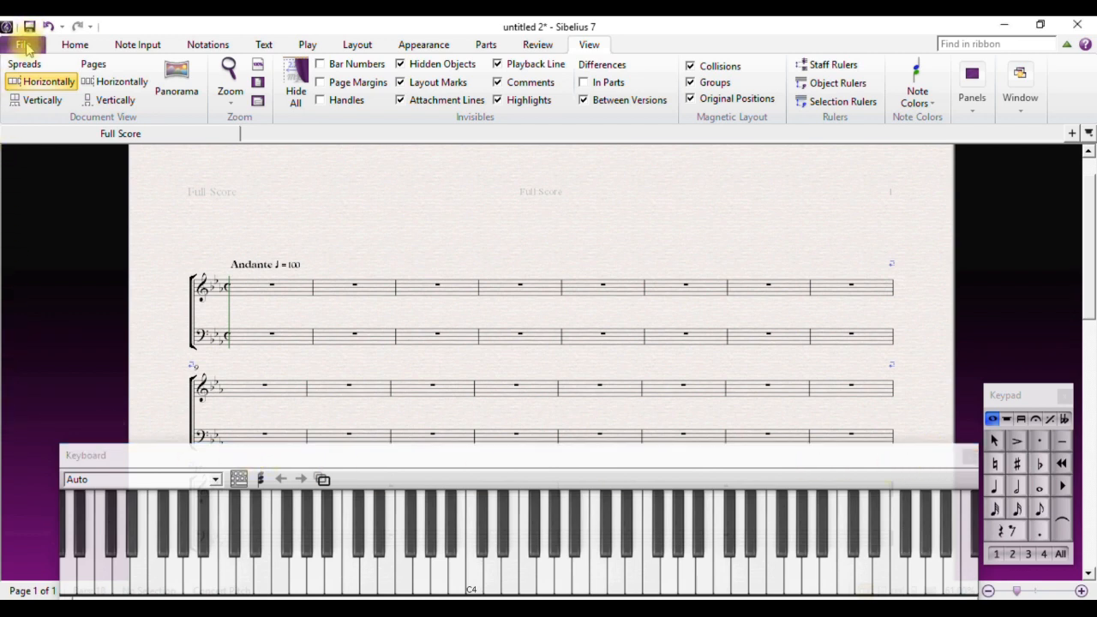
# Step: Open the score Abide With Me Staff.sib from the Abide With Me folder on the Desktop
pyautogui.click(25, 46)
pyautogui.click(48, 138)
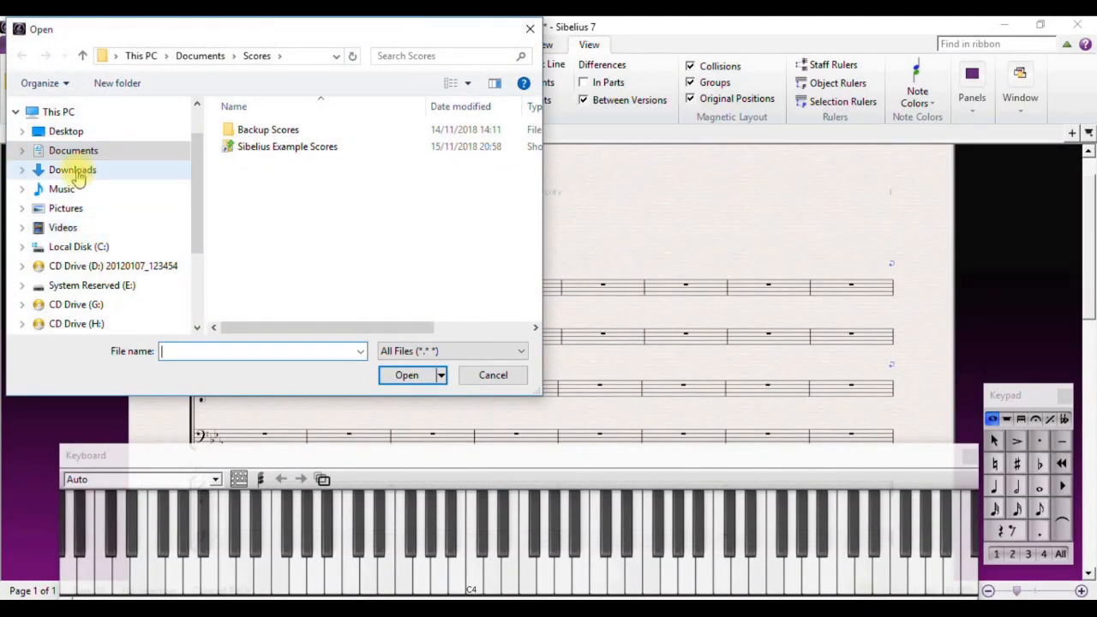
pyautogui.click(45, 137)
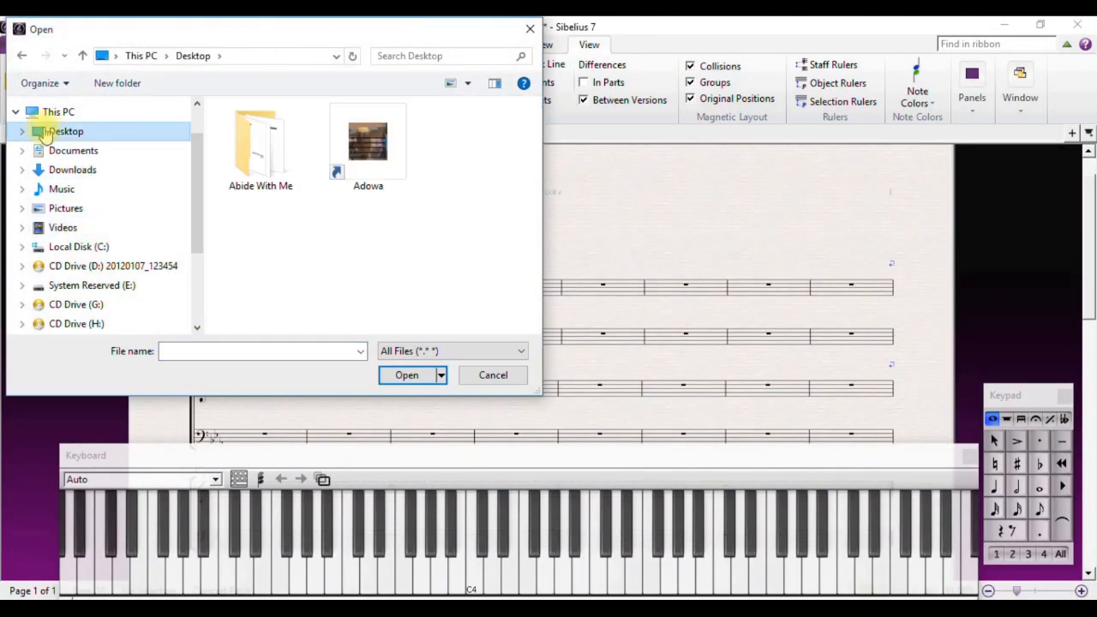
pyautogui.doubleClick(271, 163)
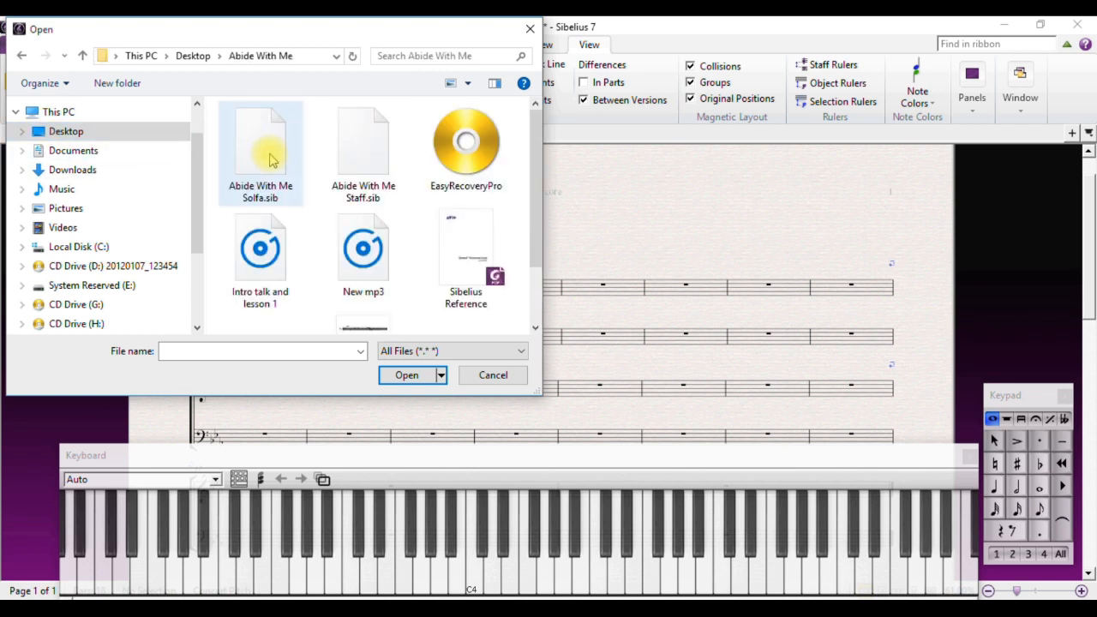
pyautogui.click(367, 157)
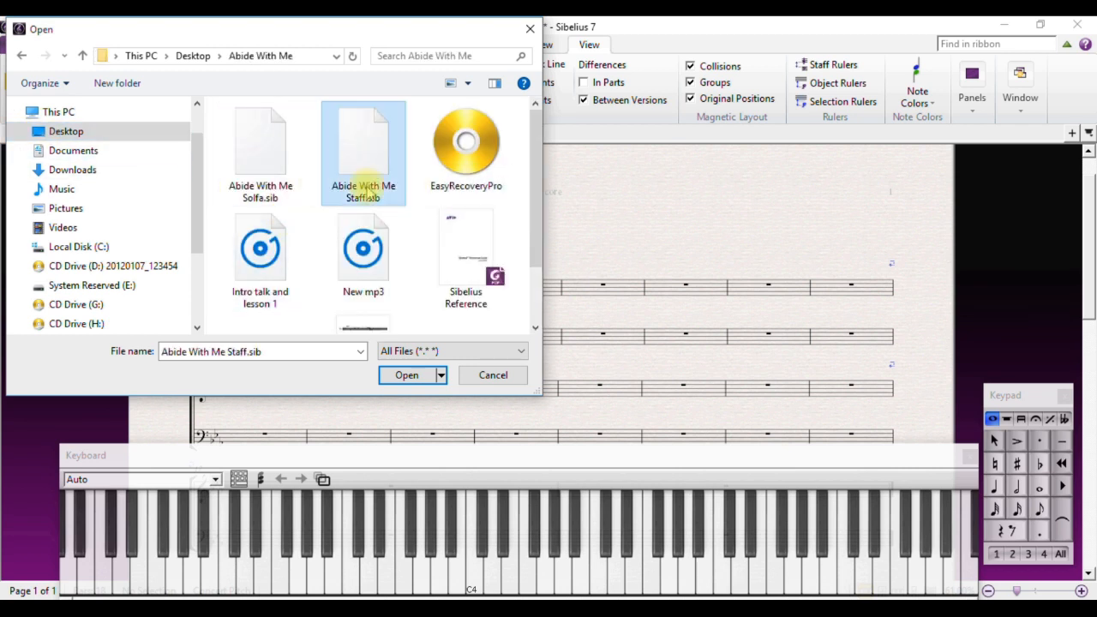
pyautogui.click(413, 374)
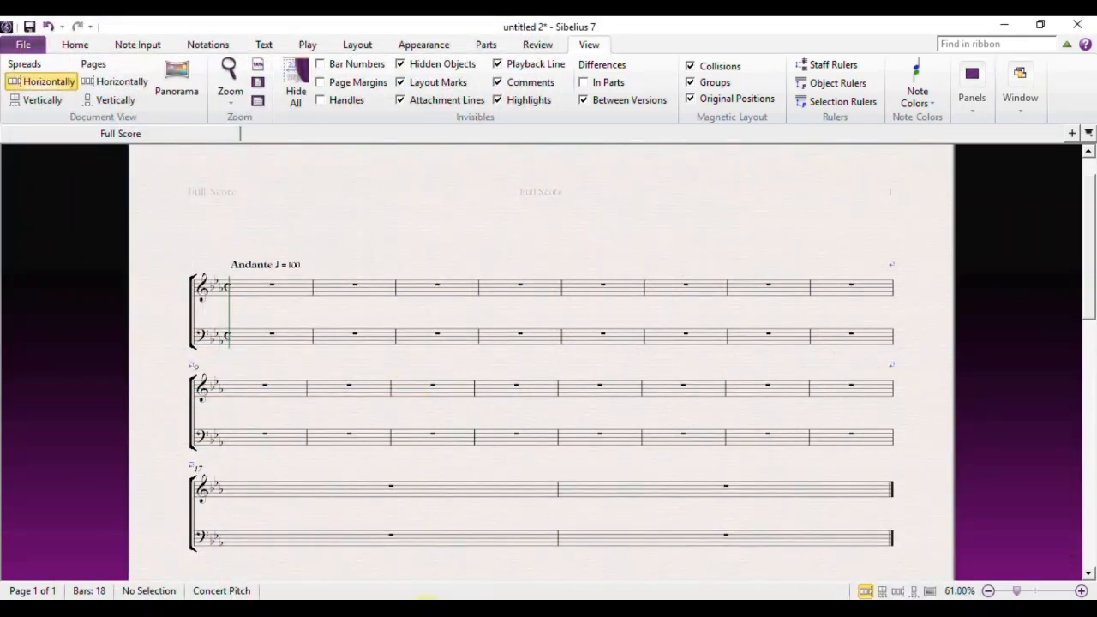
# Step: Bring up the Abide With Me Staff score window and examine its heading and first system
pyautogui.moveTo(426, 598)
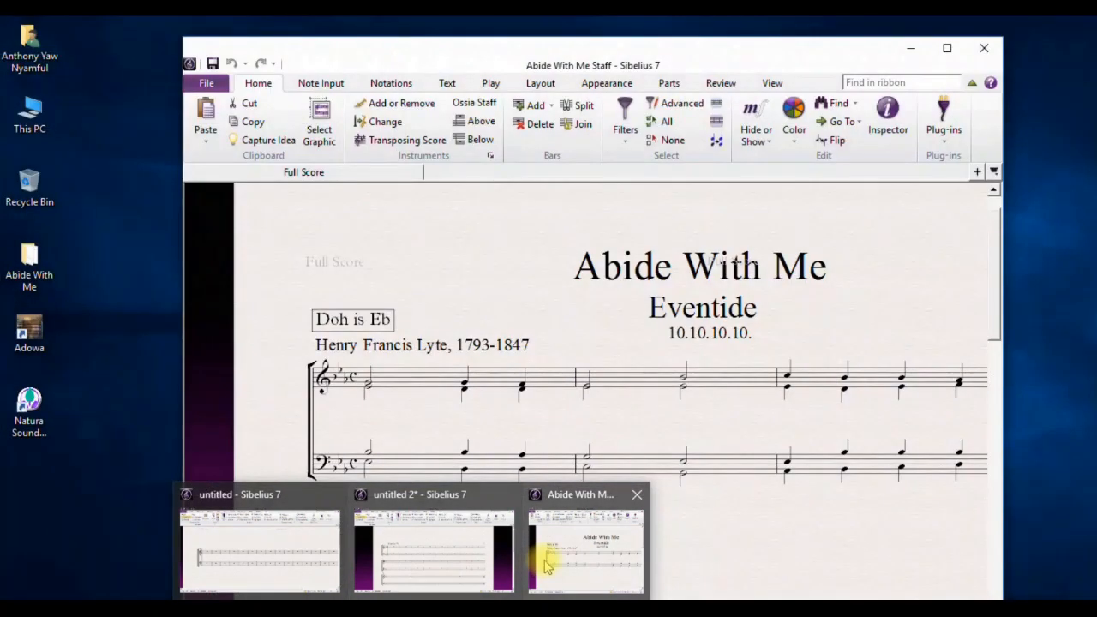
pyautogui.click(543, 562)
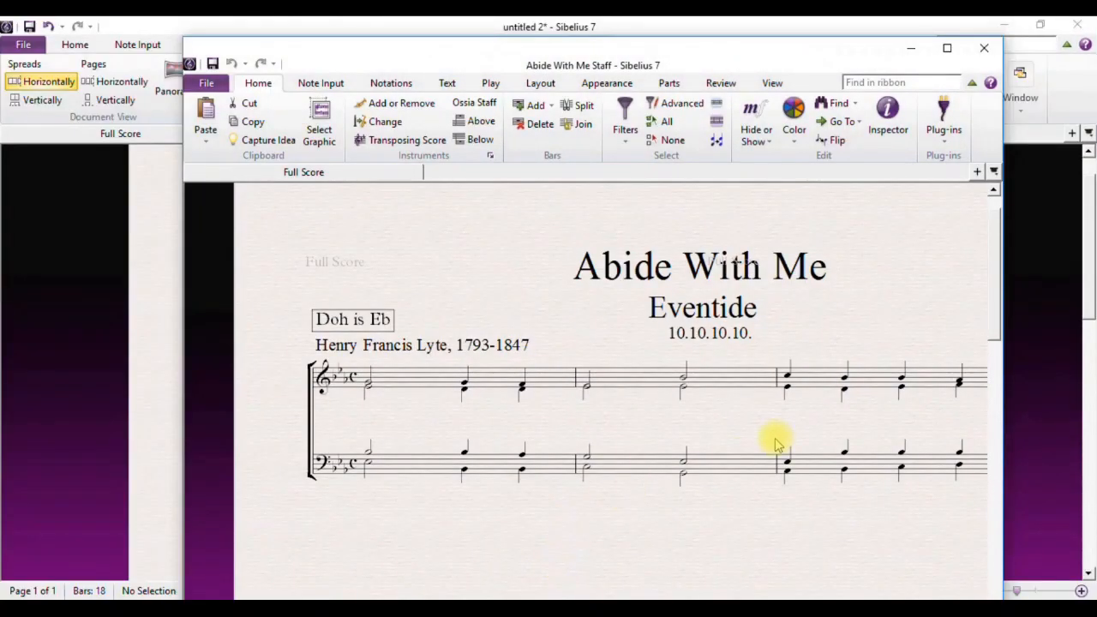
pyautogui.moveTo(735, 506); pyautogui.dragTo(642, 506)
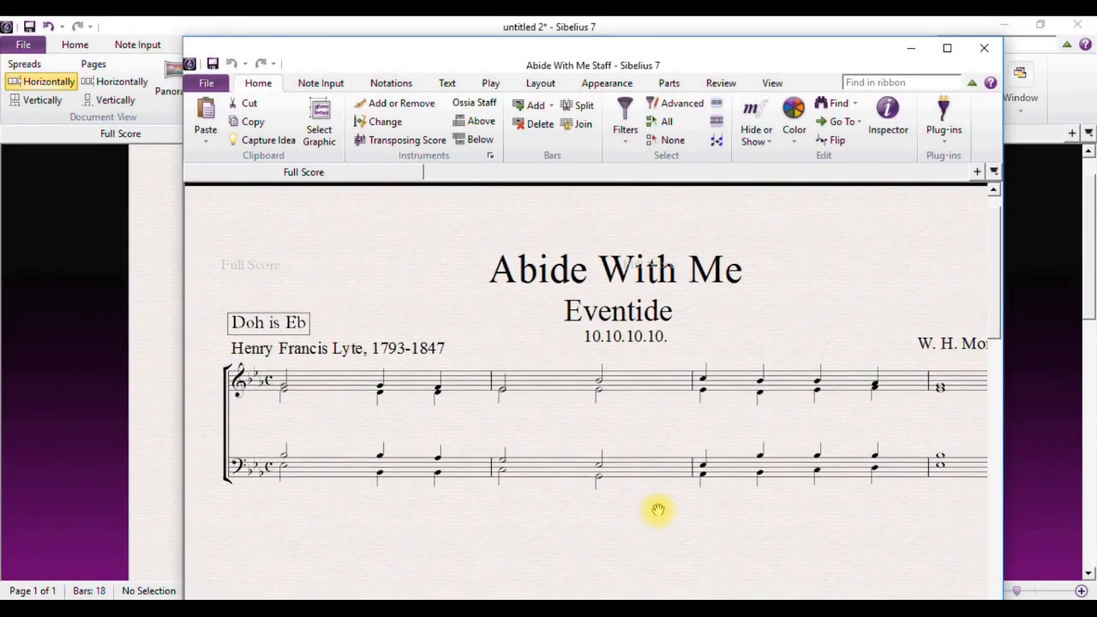
pyautogui.hotkey('ctrl', '-')
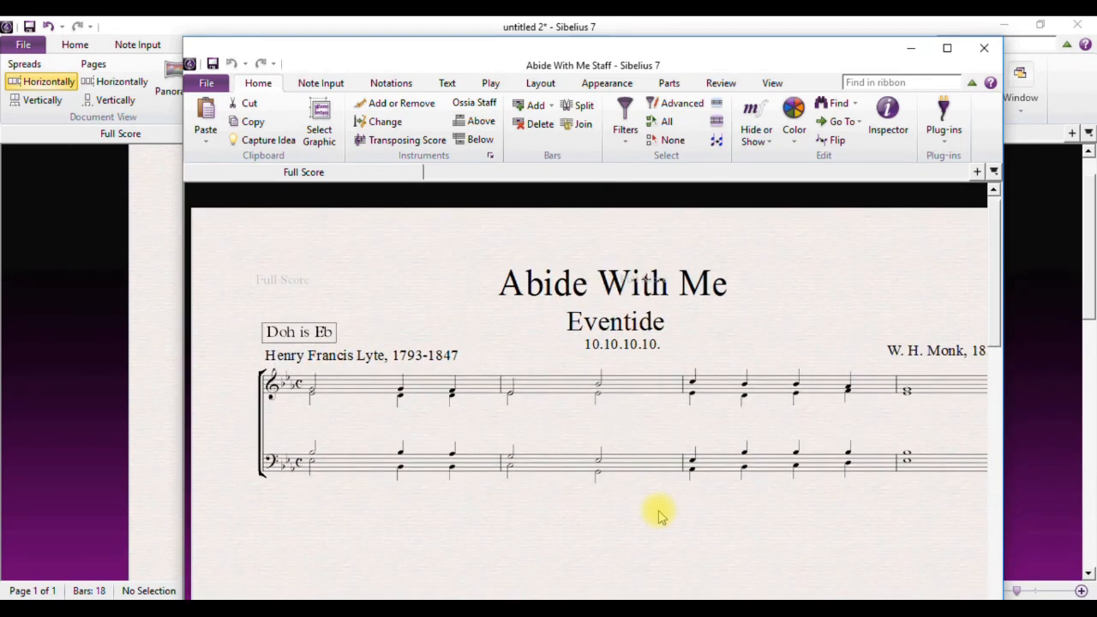
pyautogui.moveTo(645, 534); pyautogui.dragTo(589, 514)
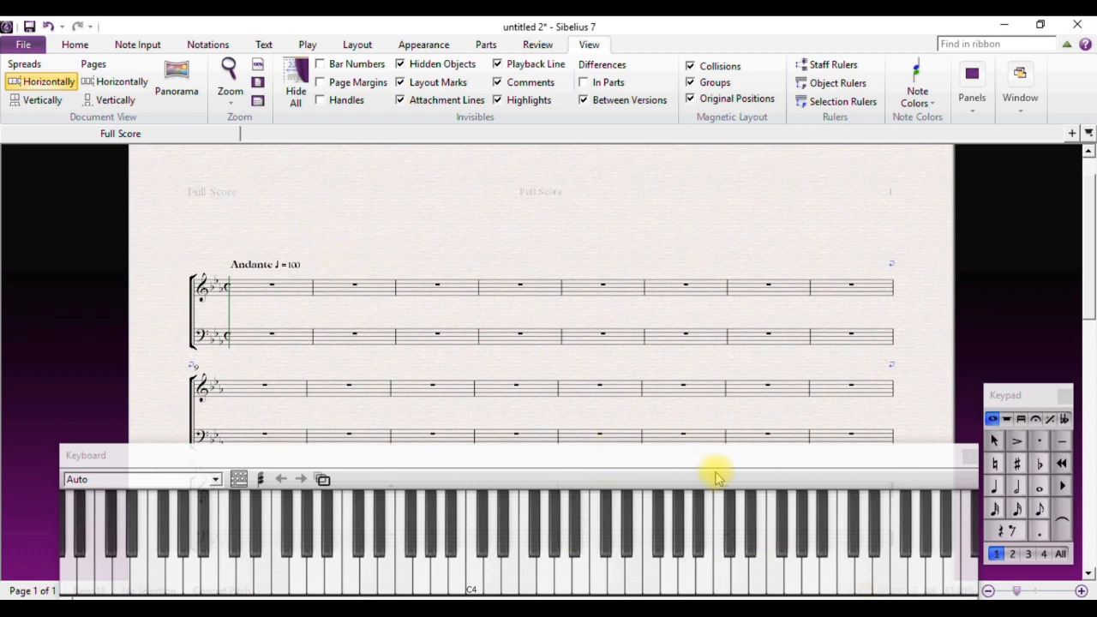
# Step: Return to the untitled 2 score and move the floating Keyboard panel slightly lower
pyautogui.moveTo(725, 463)
pyautogui.mouseDown()
pyautogui.moveTo(734, 470)
pyautogui.moveTo(723, 468)
pyautogui.mouseUp()
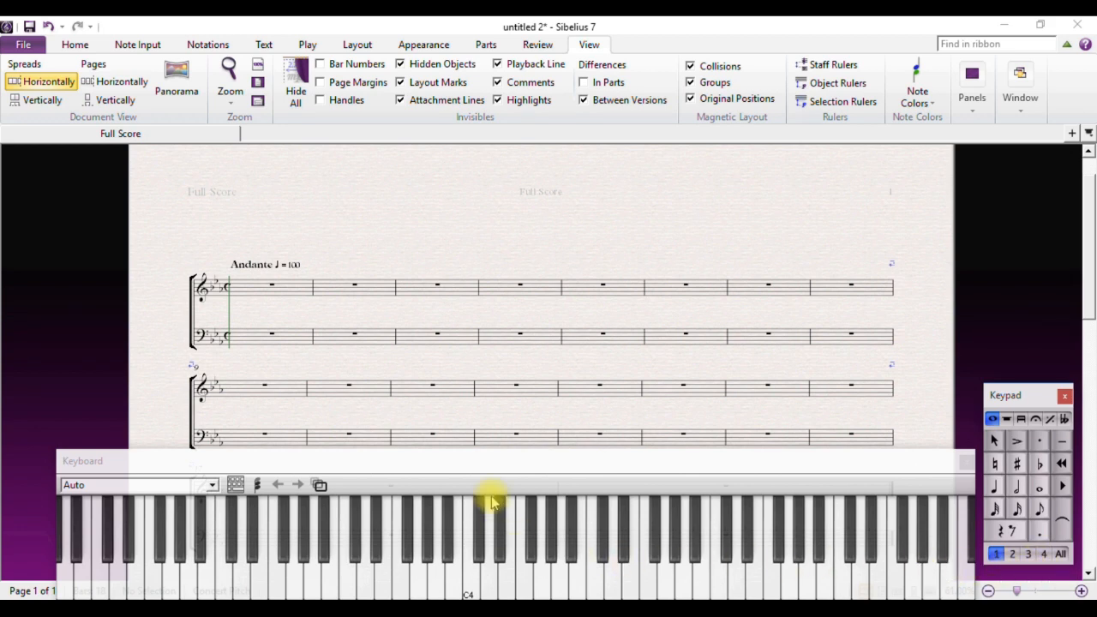
# Step: Move the floating Keyboard panel slightly higher so it sits clear of the status bar
pyautogui.moveTo(491, 459); pyautogui.dragTo(482, 420)
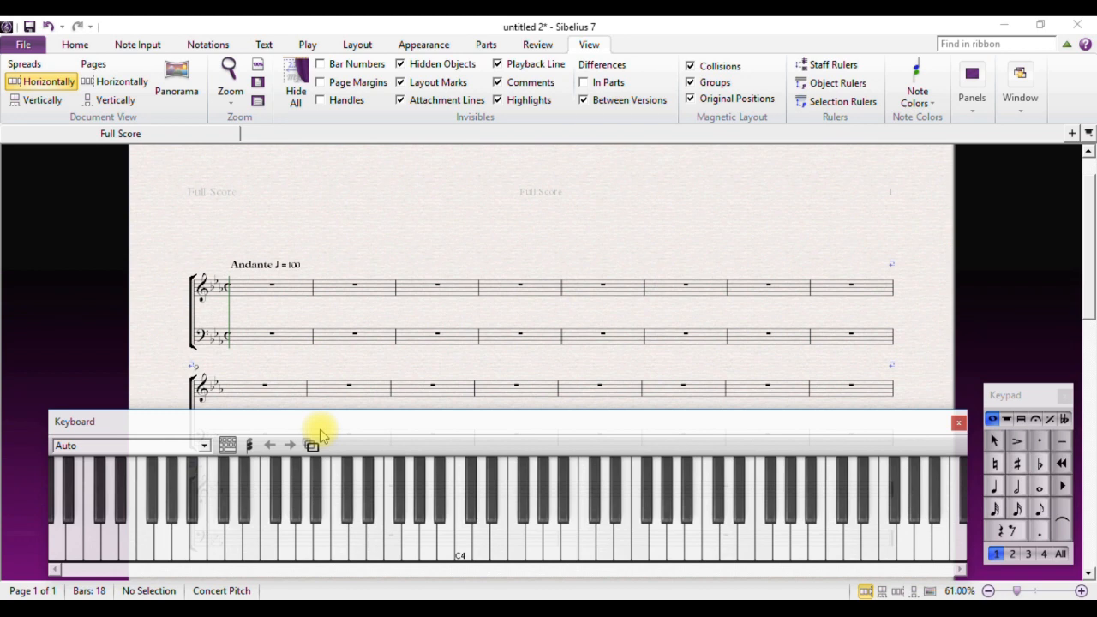
pyautogui.moveTo(346, 421)
pyautogui.mouseDown()
pyautogui.moveTo(350, 433)
pyautogui.moveTo(348, 422)
pyautogui.mouseUp()
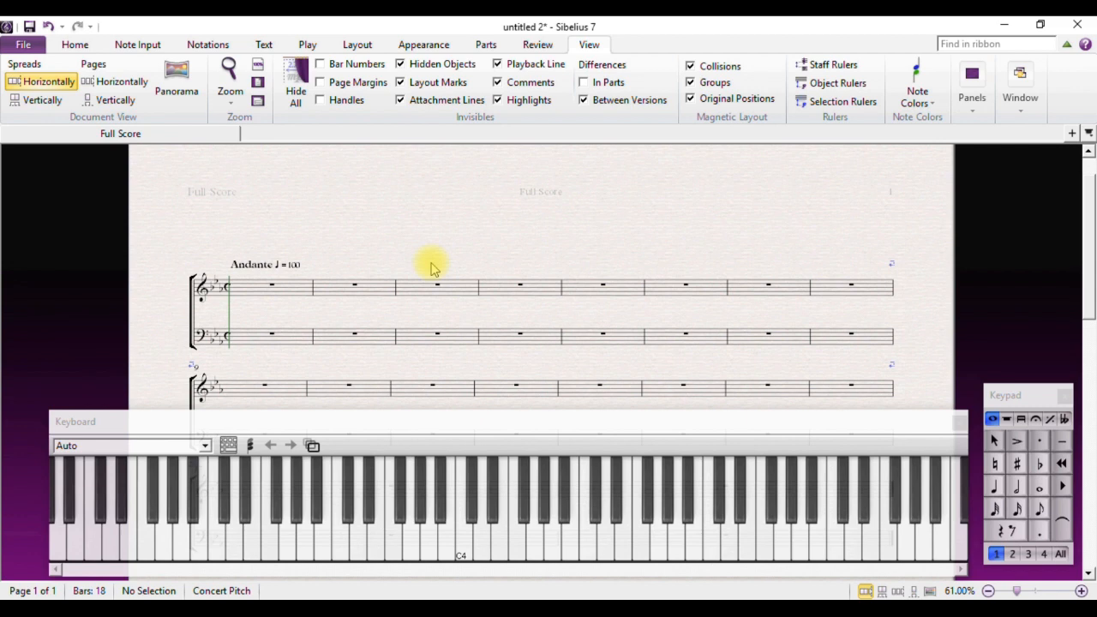
# Step: Enter bar 1 of the treble staff in voice 1: a half note G4, then quarter notes G4 and F4
pyautogui.click(272, 286)
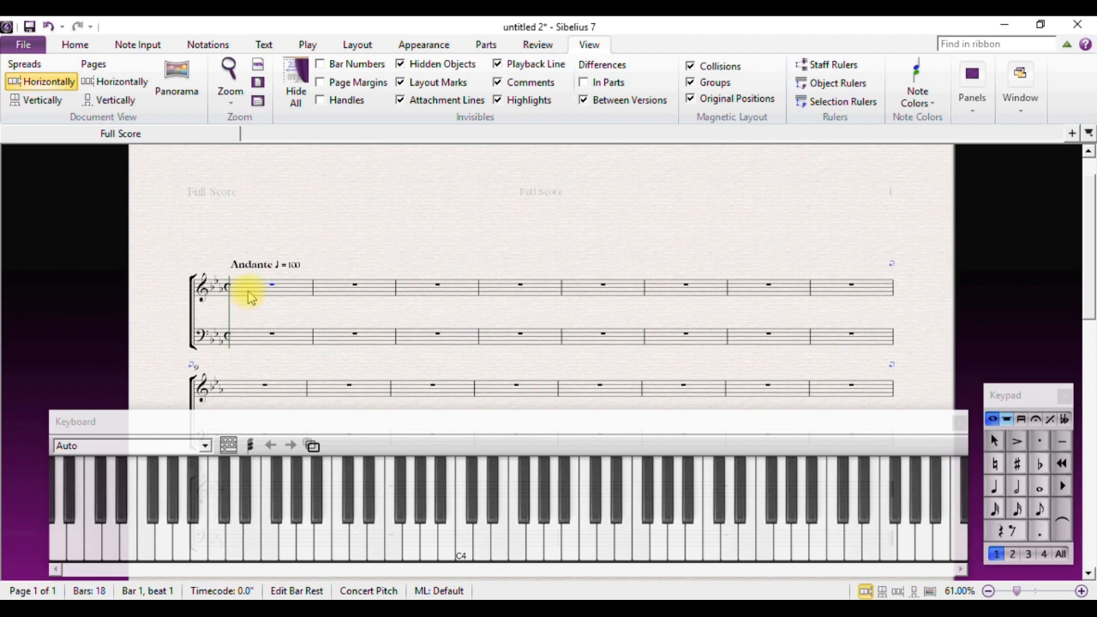
pyautogui.click(249, 295)
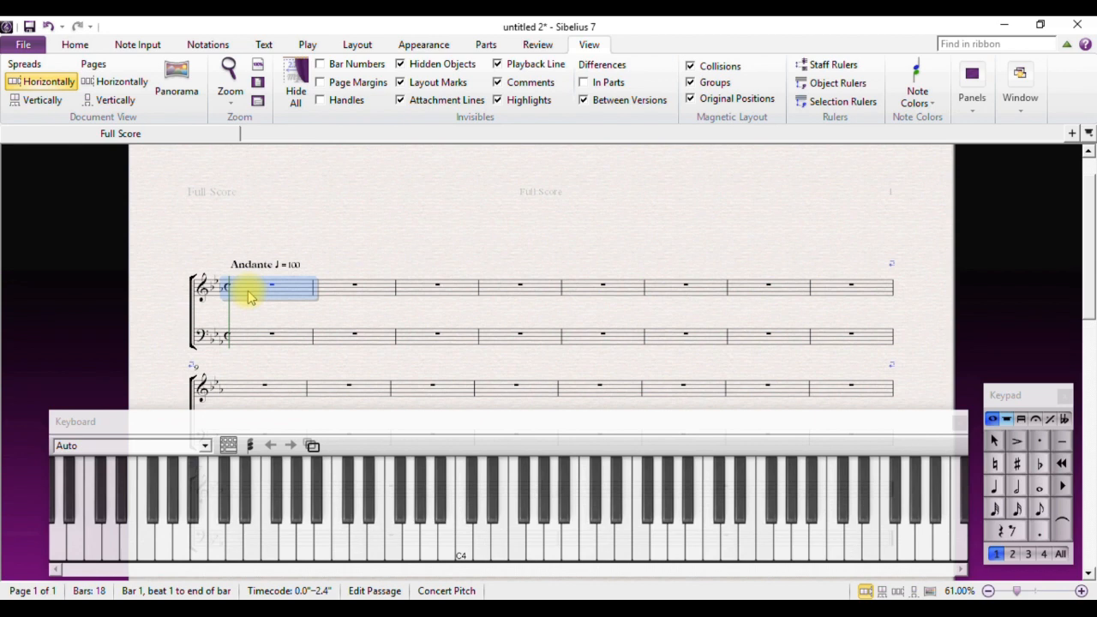
pyautogui.press('n')
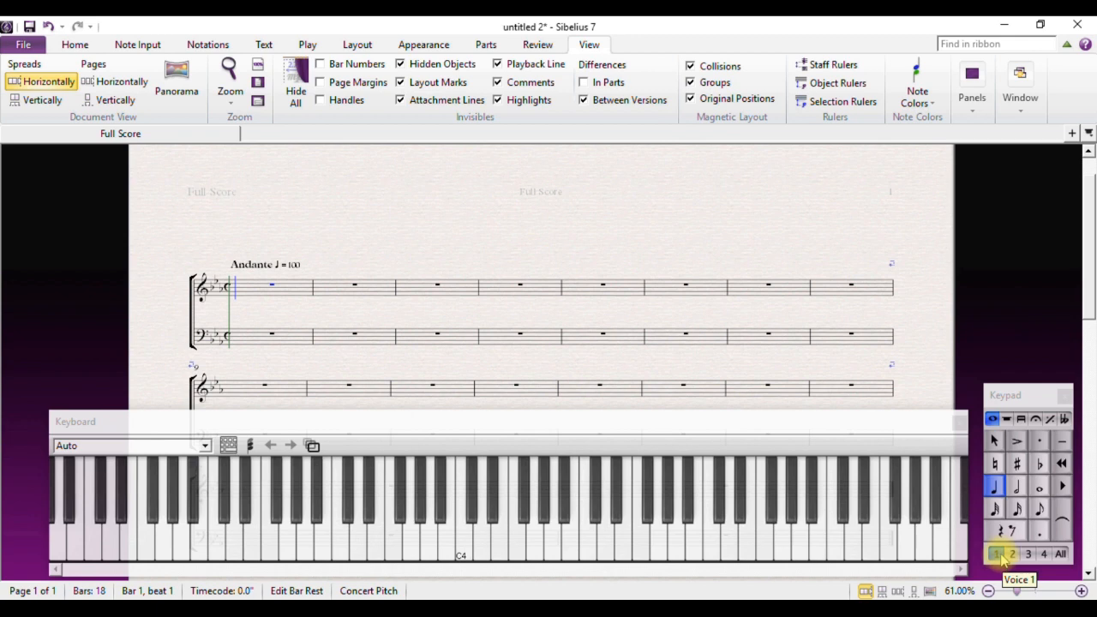
pyautogui.click(1020, 497)
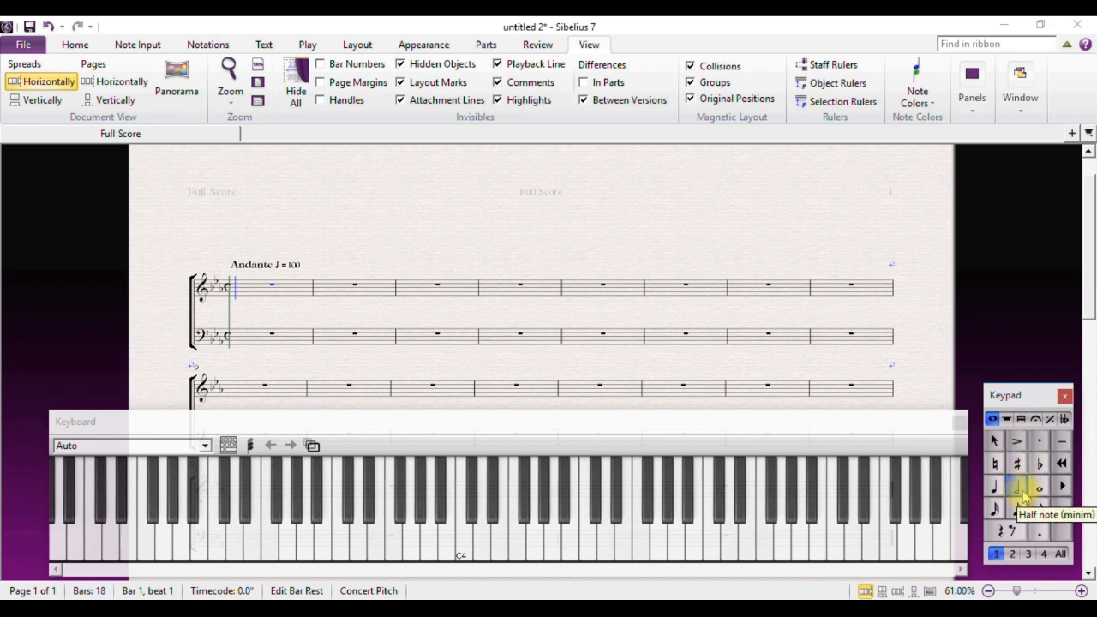
pyautogui.click(1019, 488)
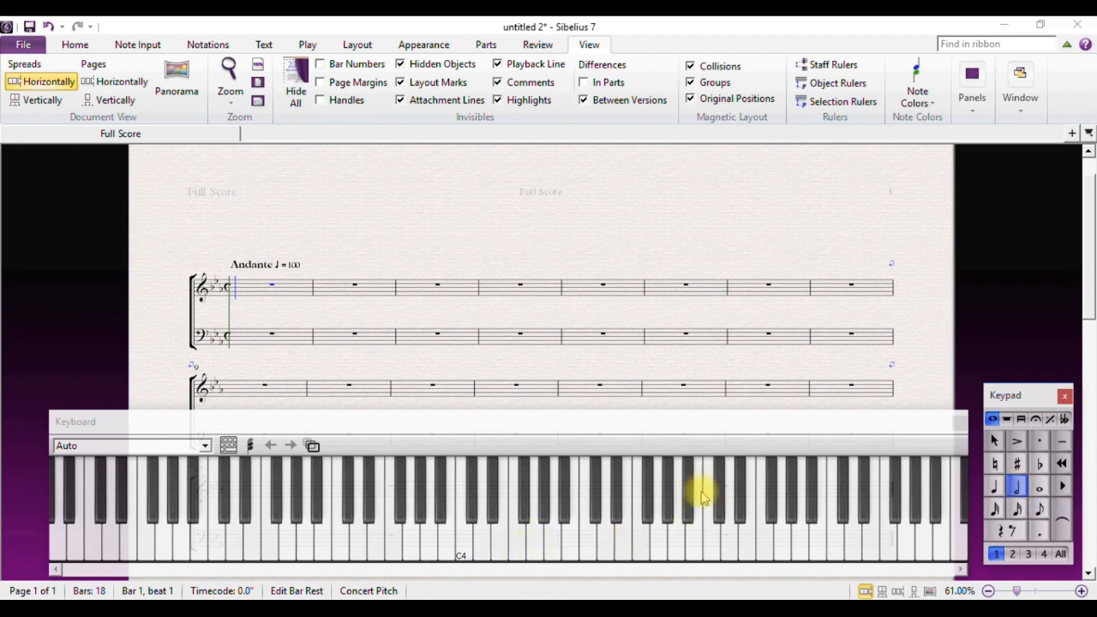
pyautogui.click(534, 546)
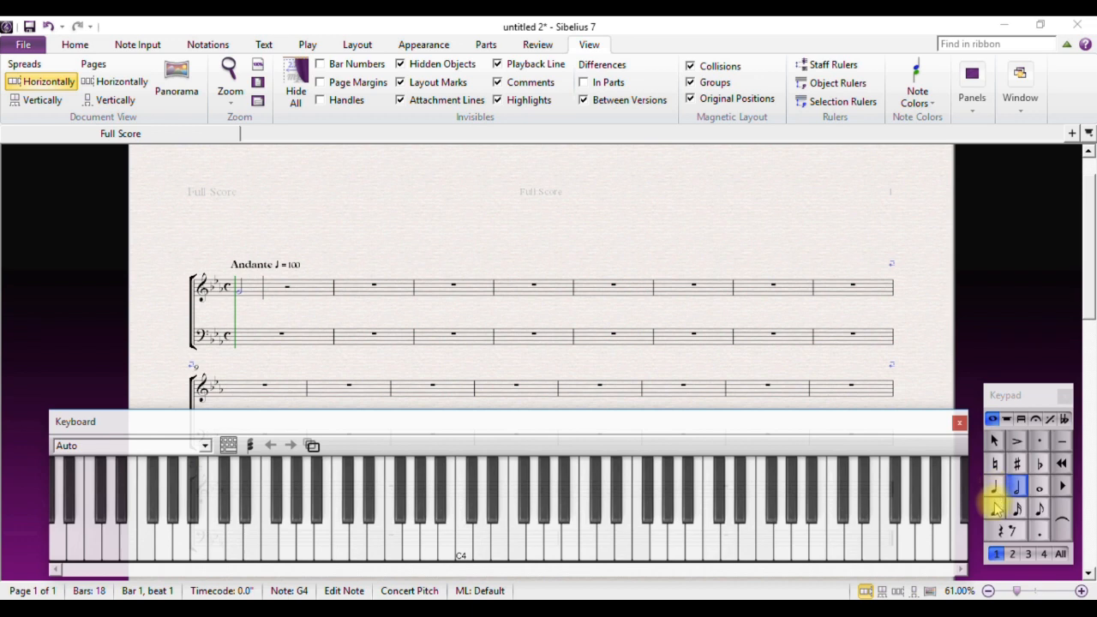
pyautogui.press('4')
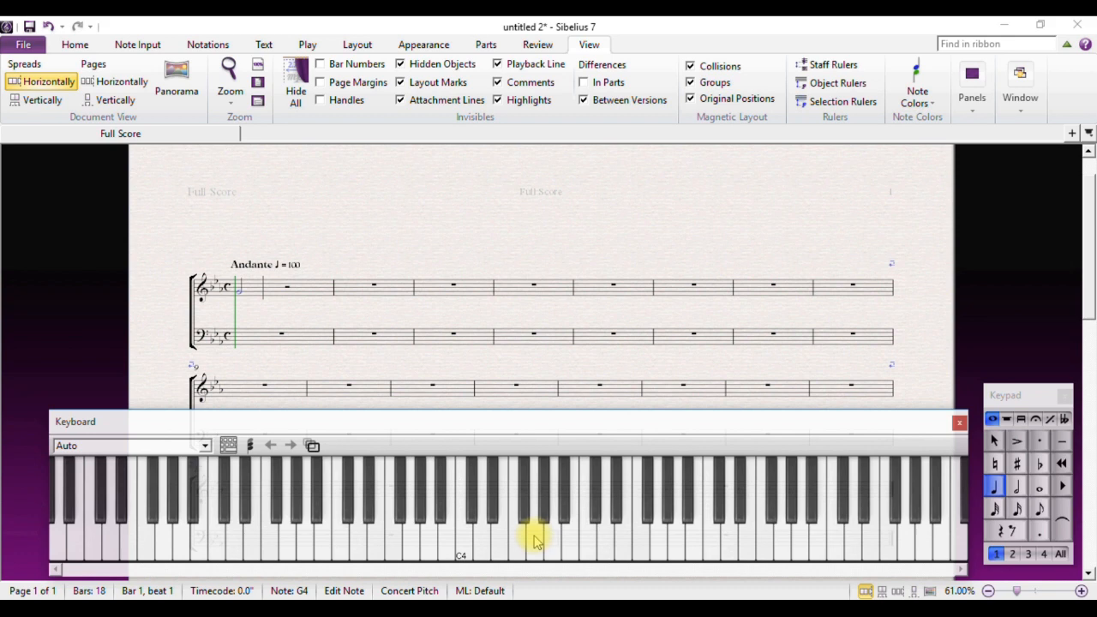
pyautogui.click(533, 538)
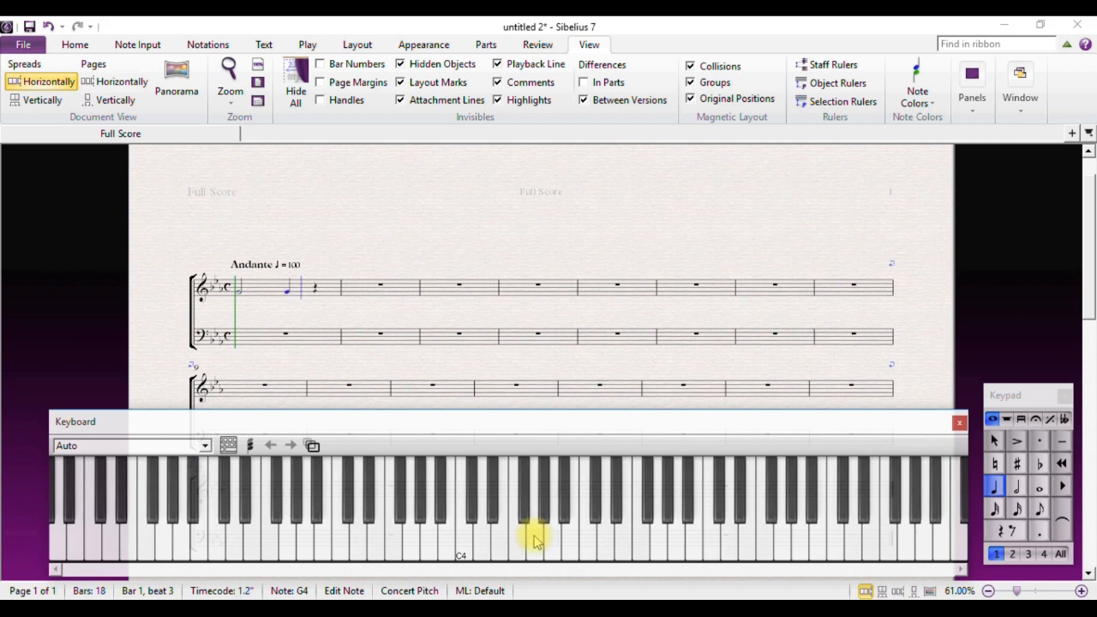
pyautogui.click(518, 545)
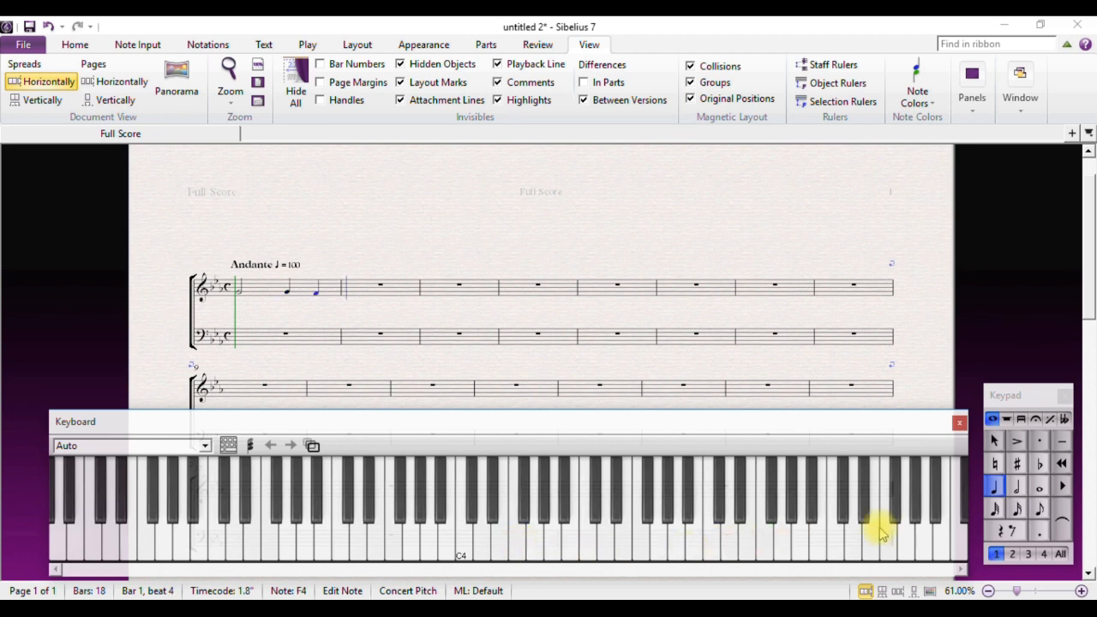
# Step: Fill bar 2 of the treble staff with half notes Eb4 and Bb4
pyautogui.click(1015, 486)
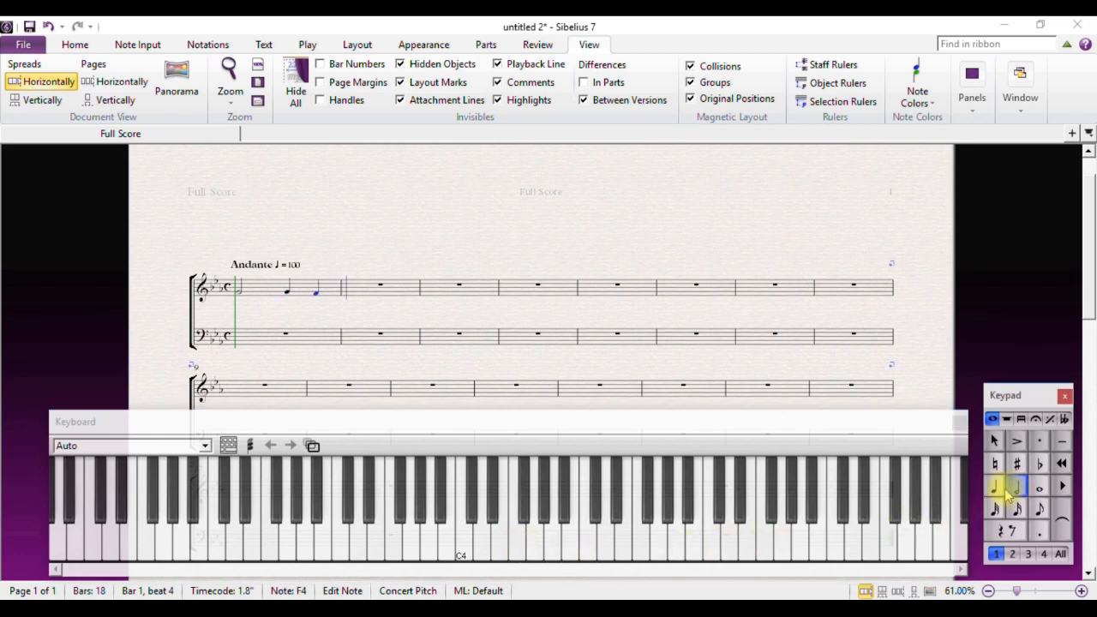
pyautogui.click(492, 497)
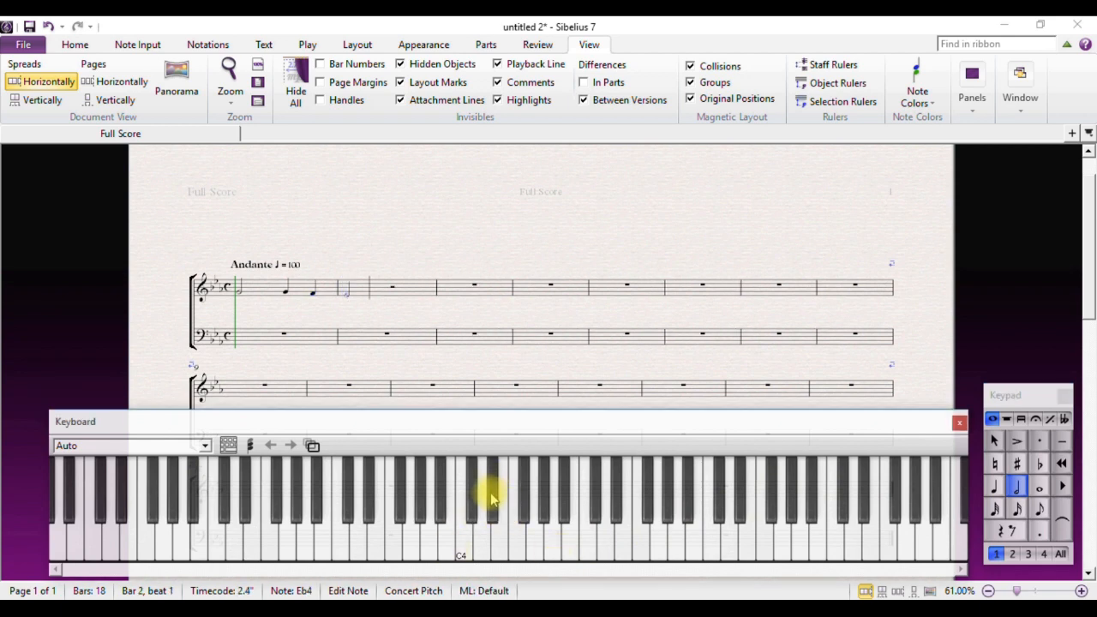
pyautogui.click(564, 512)
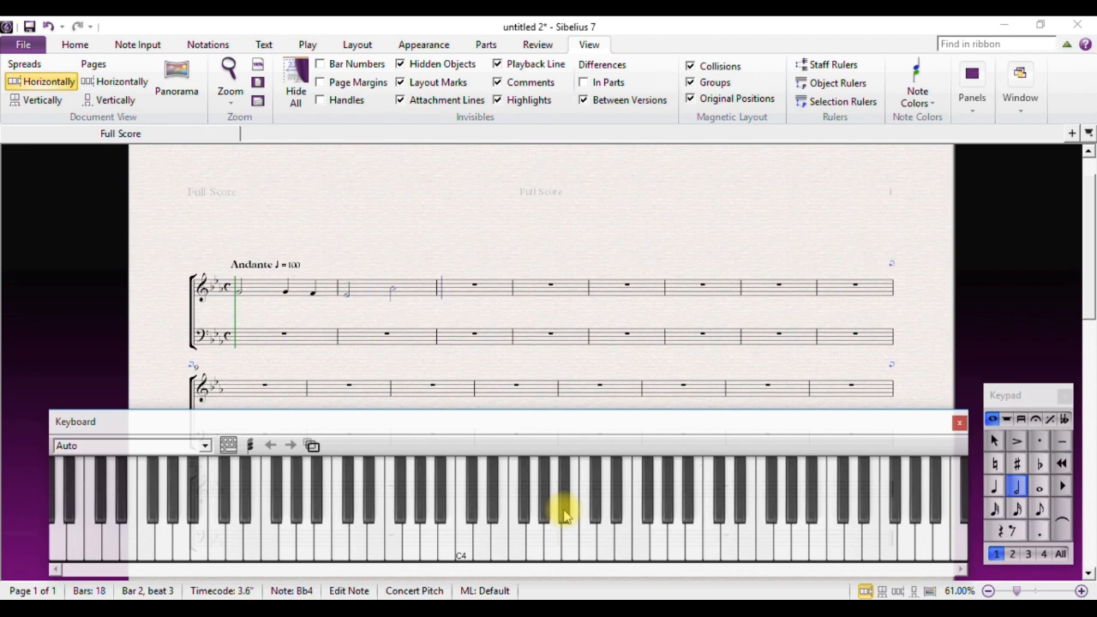
# Step: Fill treble bar 3 with quarter notes C5, Bb4, Bb4 and Ab4, and bar 4 with a whole note G4
pyautogui.click(994, 487)
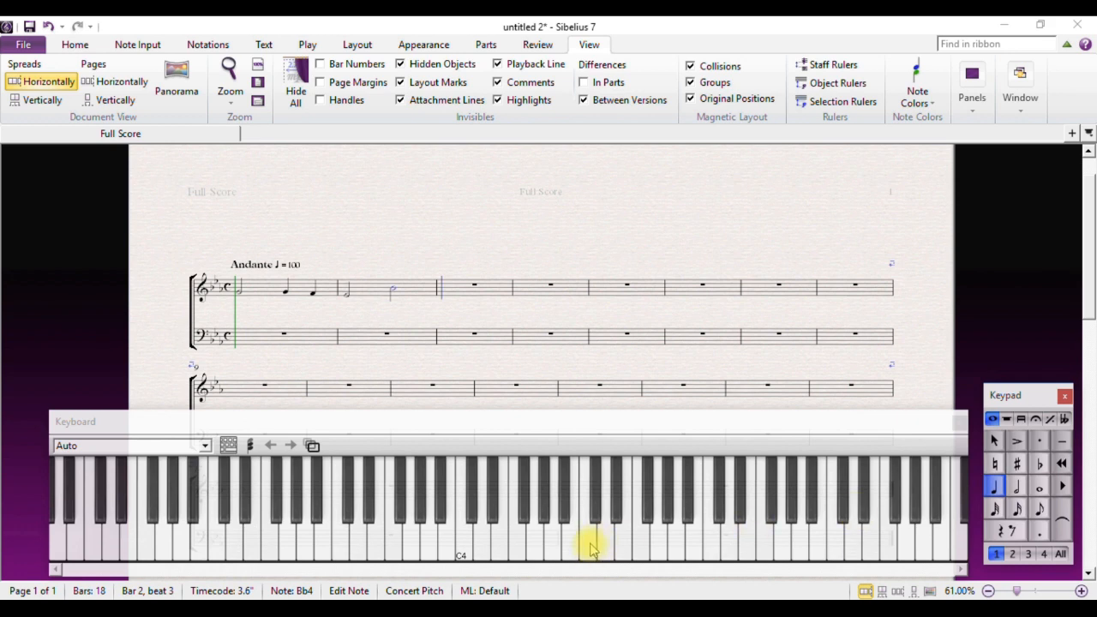
pyautogui.click(591, 548)
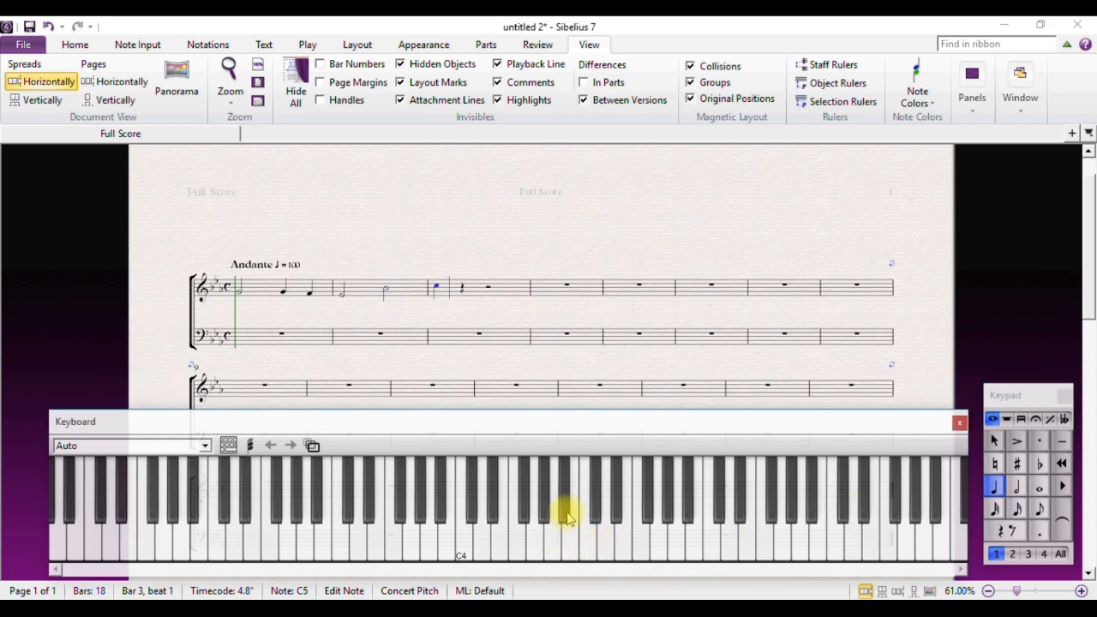
pyautogui.click(567, 515)
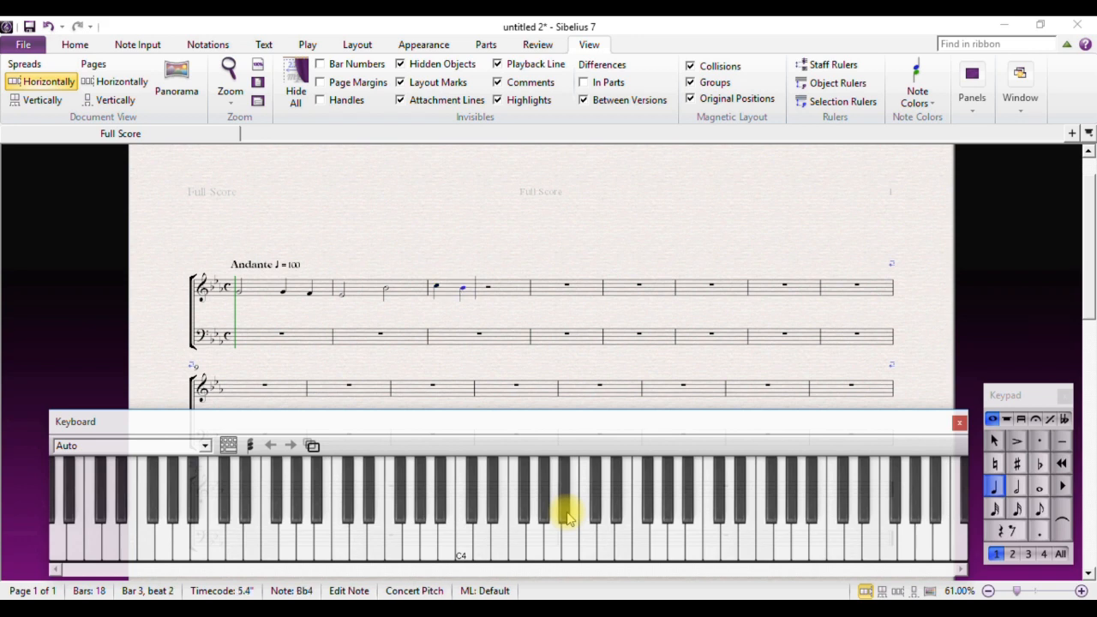
pyautogui.click(566, 515)
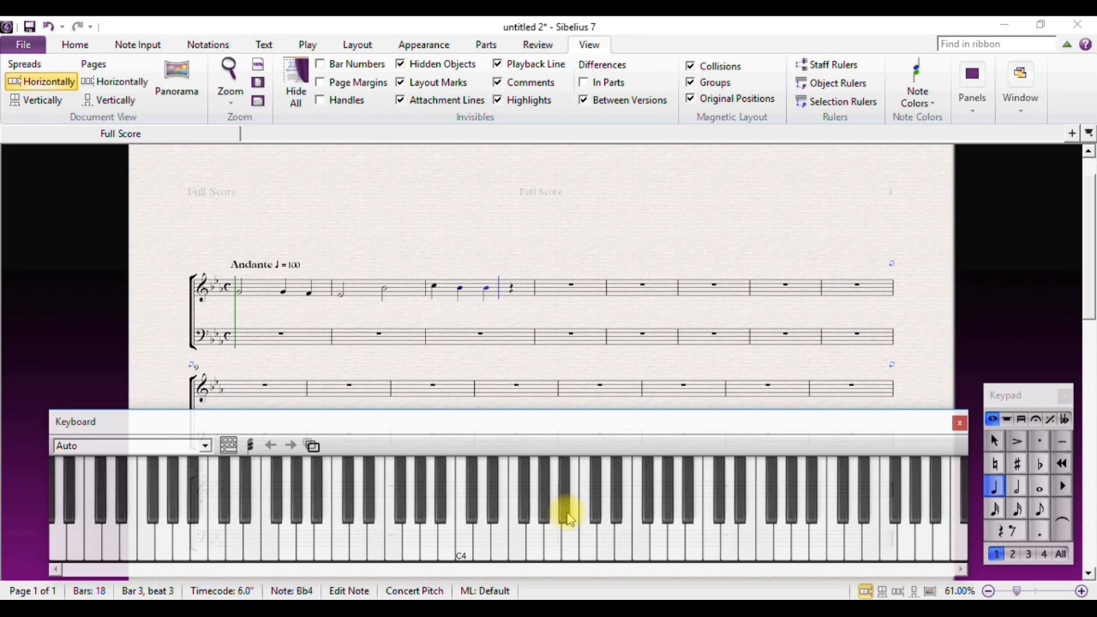
pyautogui.click(544, 516)
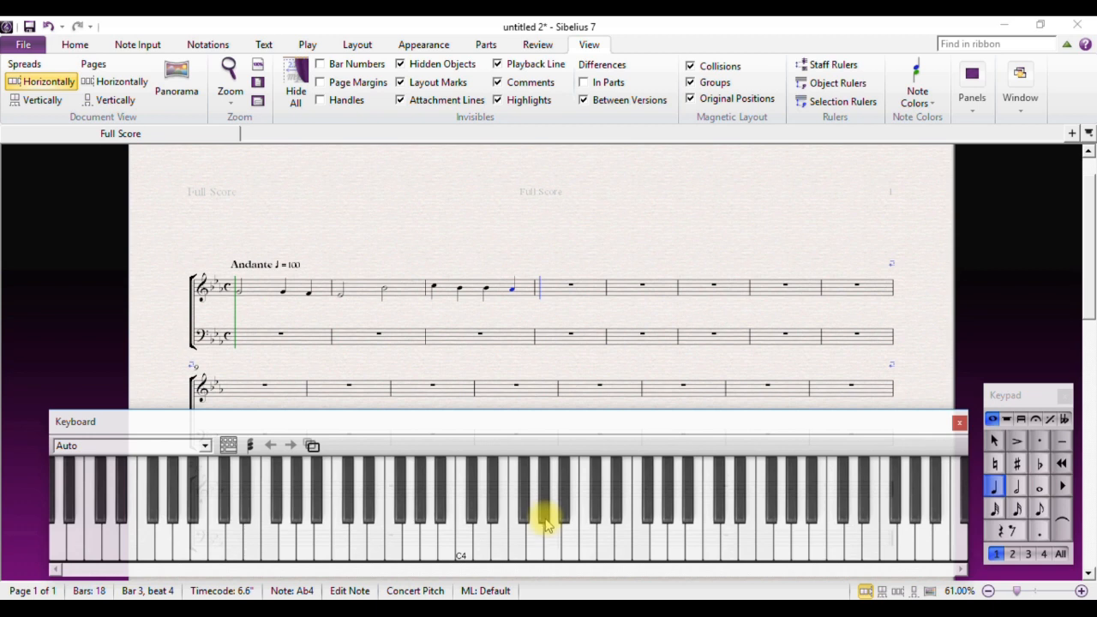
pyautogui.click(1039, 490)
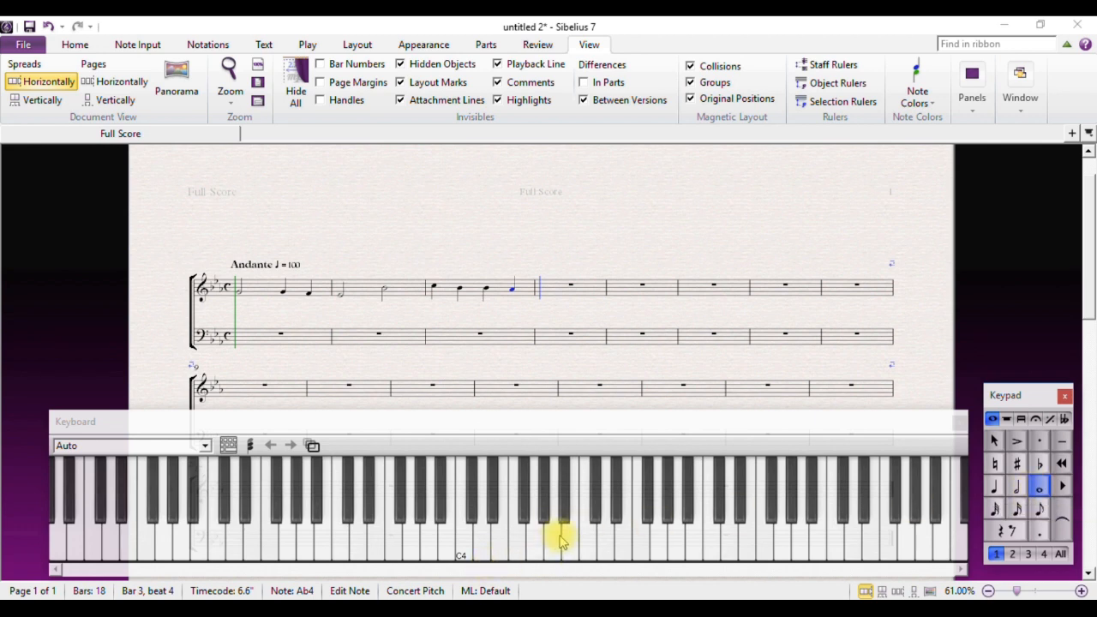
pyautogui.click(533, 540)
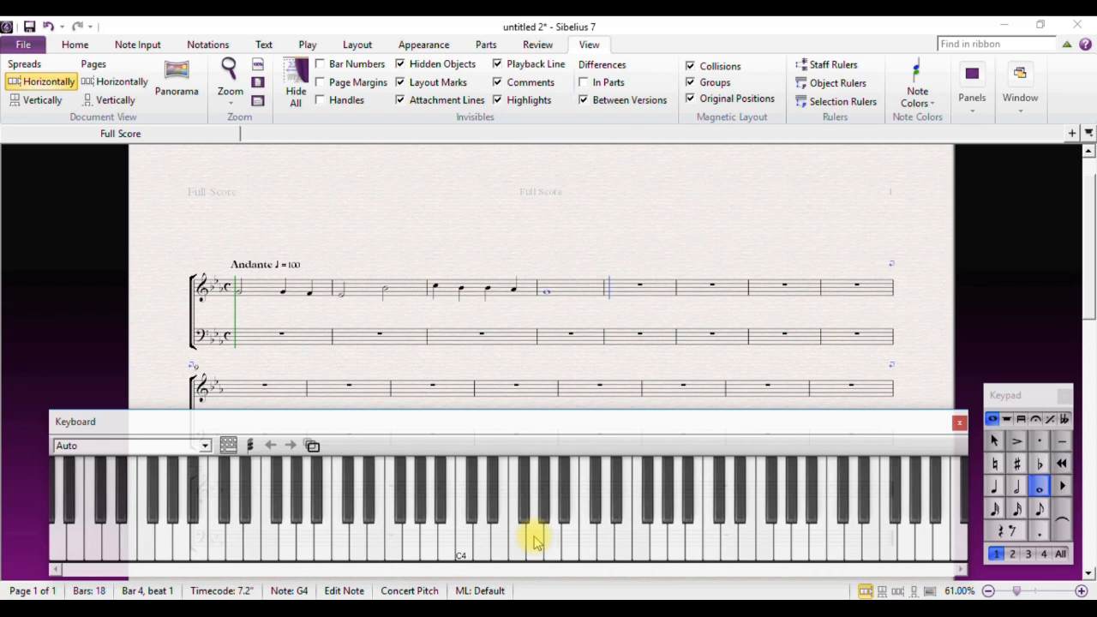